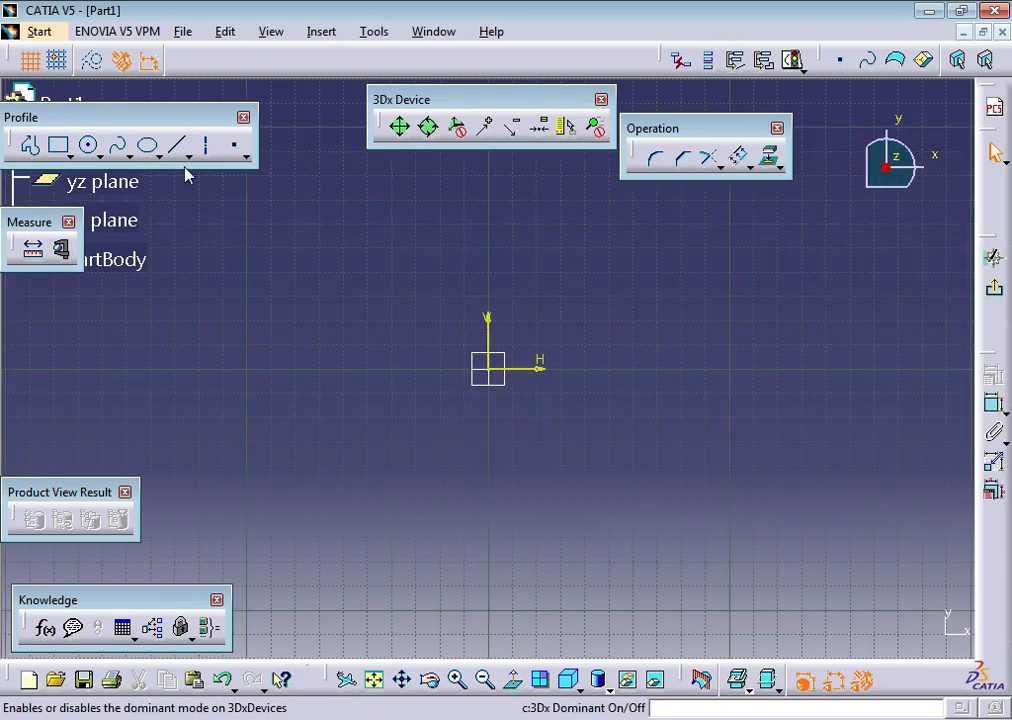
Sketch a circle centred on the origin, dimension its diameter and set it to 150 mm
{"action": "left_click", "coordinate": [88, 145]}
{"action": "left_click", "coordinate": [490, 370]}
{"action": "left_click", "coordinate": [610, 506]}
{"action": "left_click", "coordinate": [994, 403]}
{"action": "left_click", "coordinate": [727, 409]}
{"action": "double_click", "coordinate": [727, 409]}
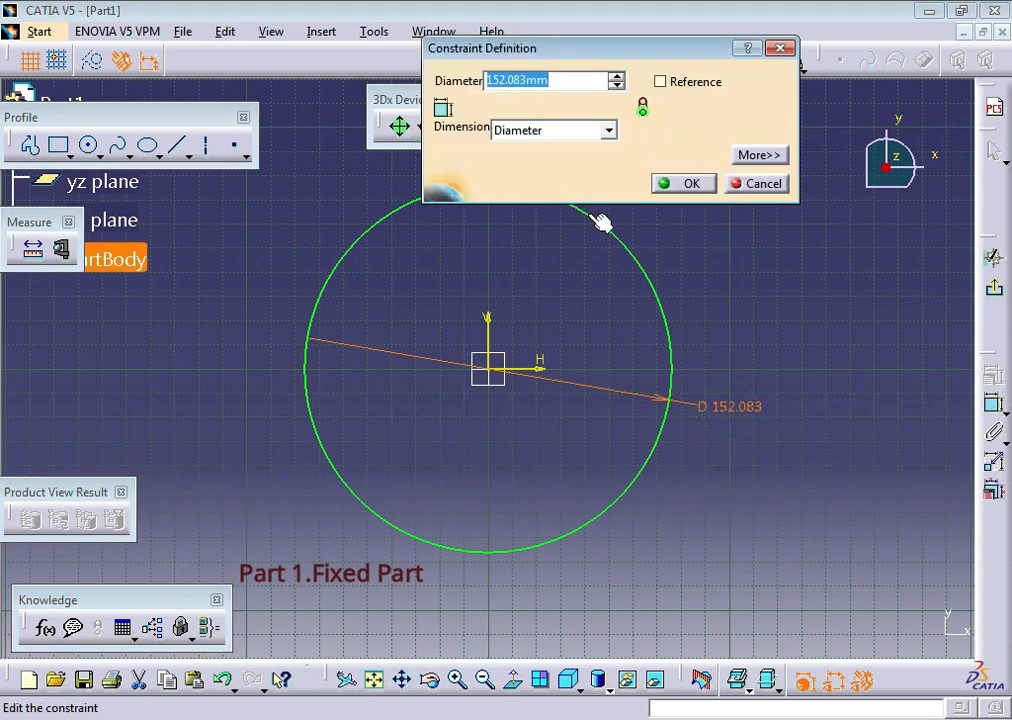
{"action": "key", "text": "Return"}
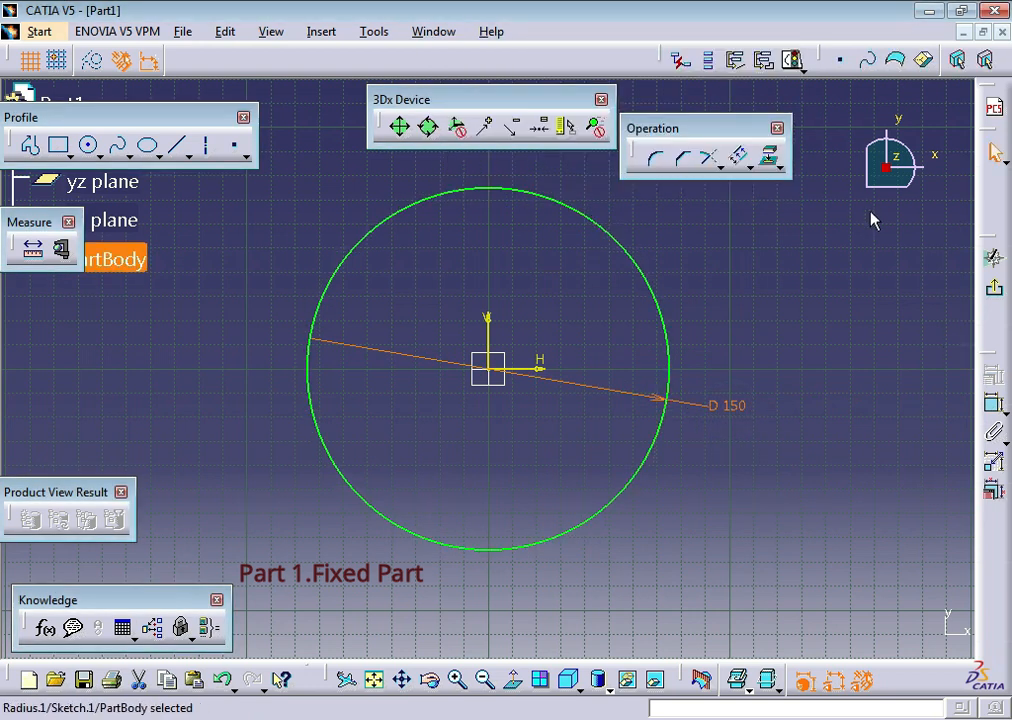
Offset the 150 mm circle inward by 20 mm to form a concentric inner circle
{"action": "left_click", "coordinate": [740, 157]}
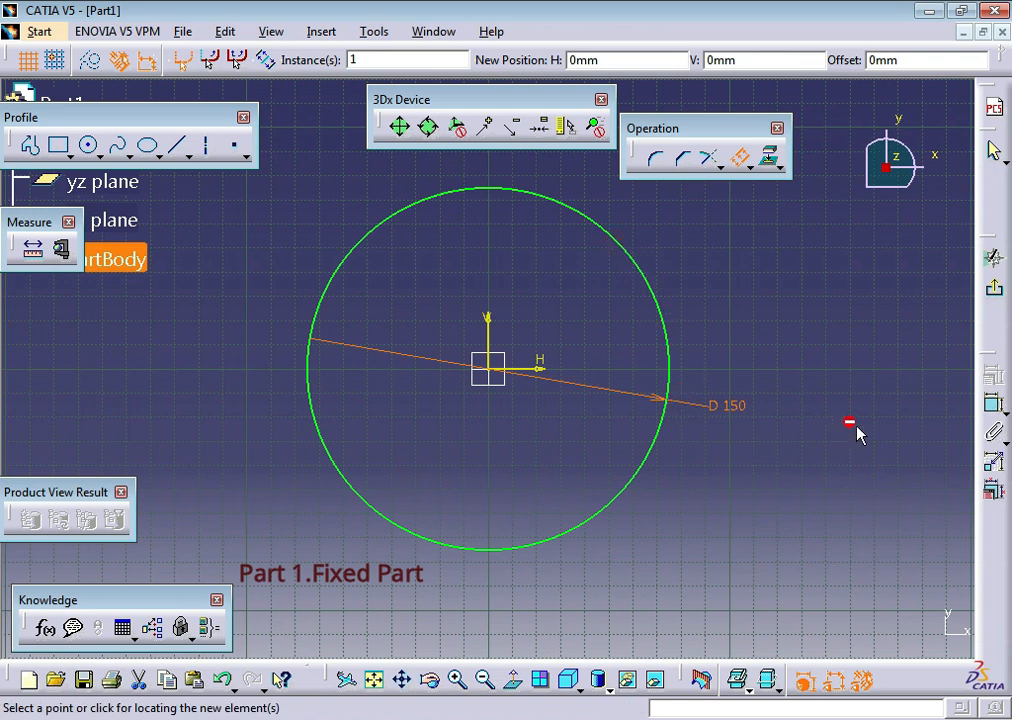
{"action": "key", "text": "Escape"}
{"action": "left_click", "coordinate": [740, 157]}
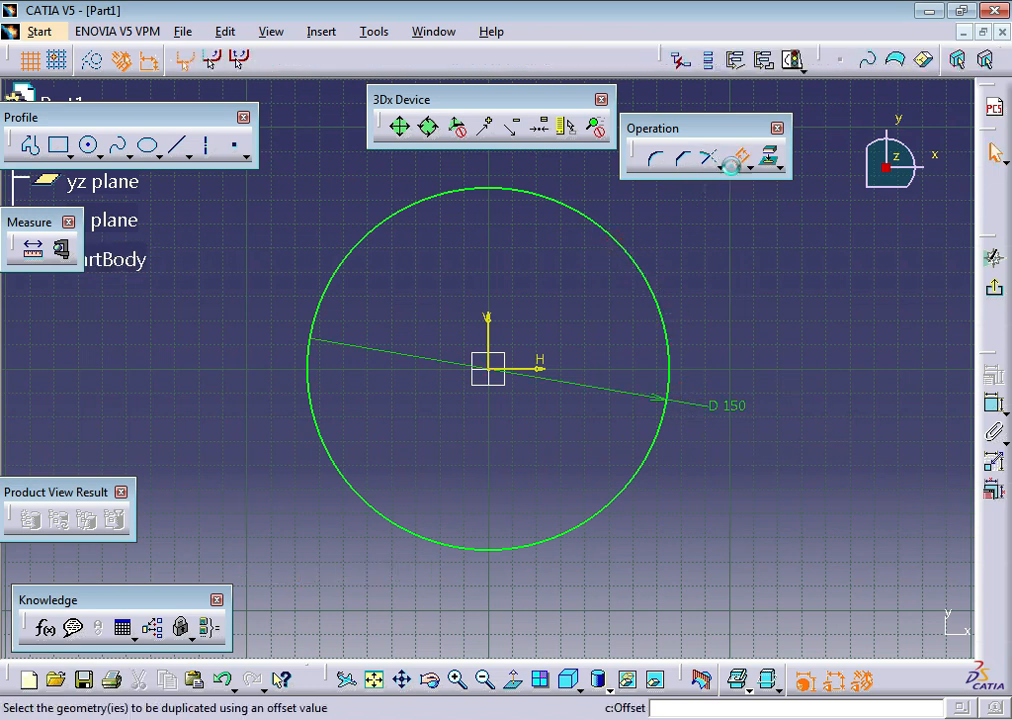
{"action": "left_click", "coordinate": [675, 405]}
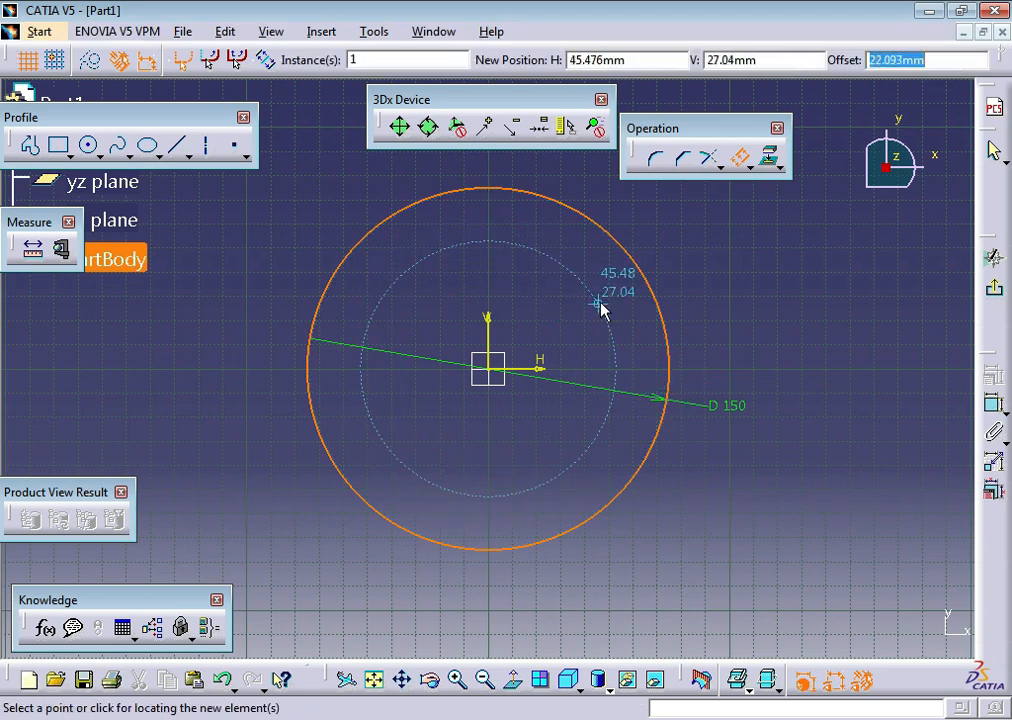
{"action": "type", "text": "20"}
{"action": "key", "text": "Return"}
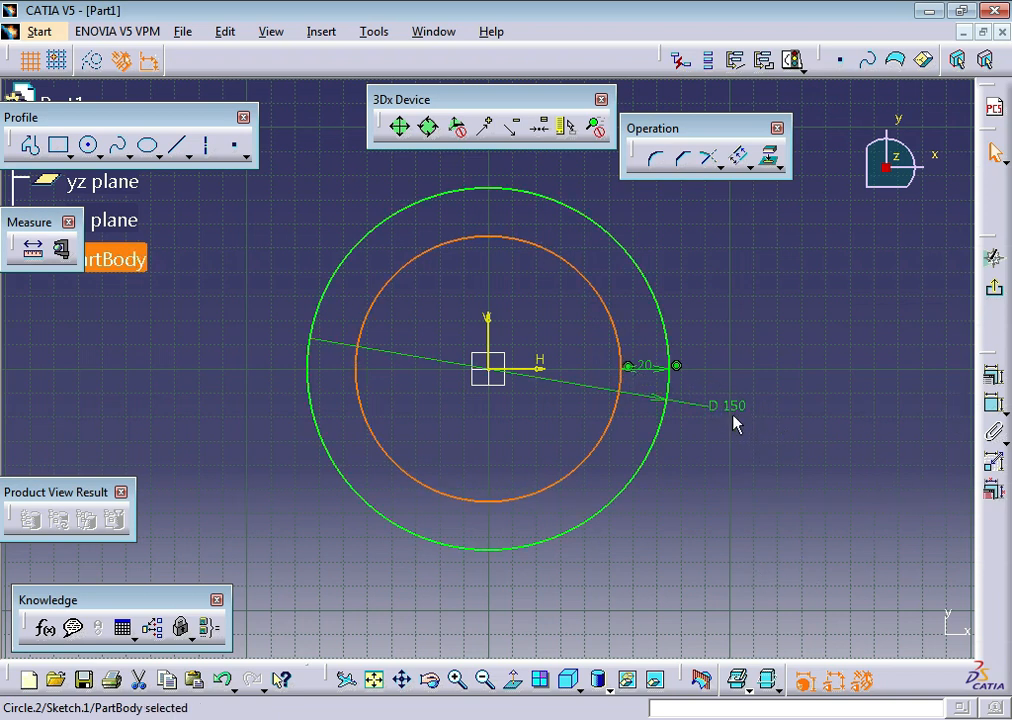
Leave the sketch and extrude the ring profile into a pad with a length of 100 mm
{"action": "left_click", "coordinate": [997, 297]}
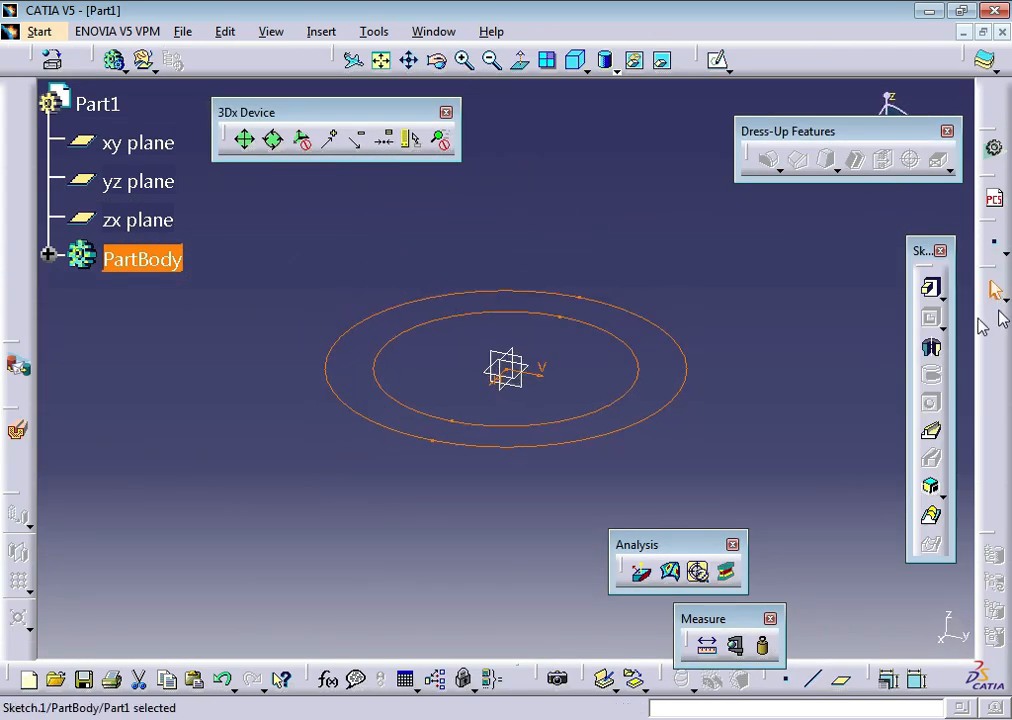
{"action": "left_click", "coordinate": [931, 288]}
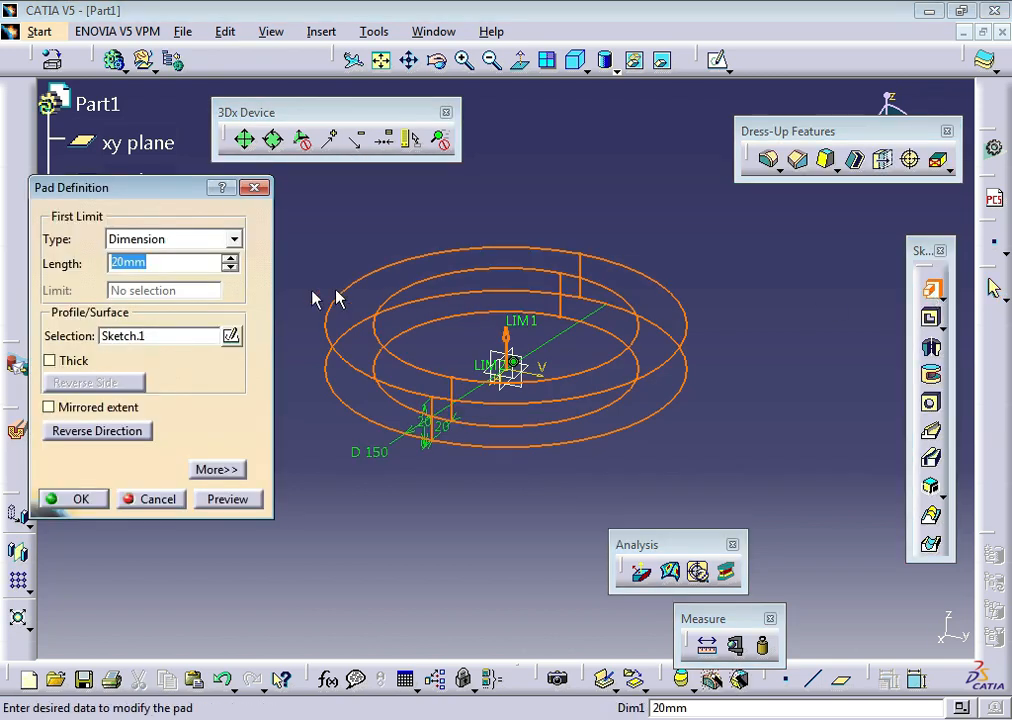
{"action": "left_click", "coordinate": [228, 258]}
{"action": "left_click", "coordinate": [228, 259]}
{"action": "left_click", "coordinate": [228, 259]}
{"action": "left_click", "coordinate": [228, 259]}
{"action": "left_click", "coordinate": [228, 259]}
{"action": "left_click", "coordinate": [227, 260]}
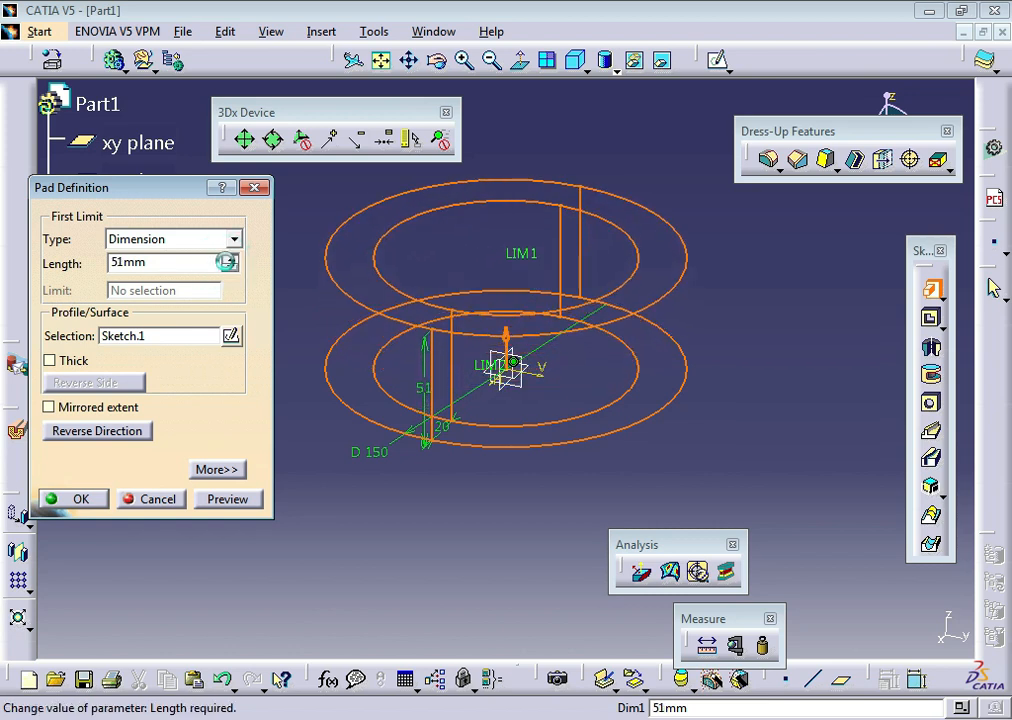
{"action": "left_click", "coordinate": [230, 268]}
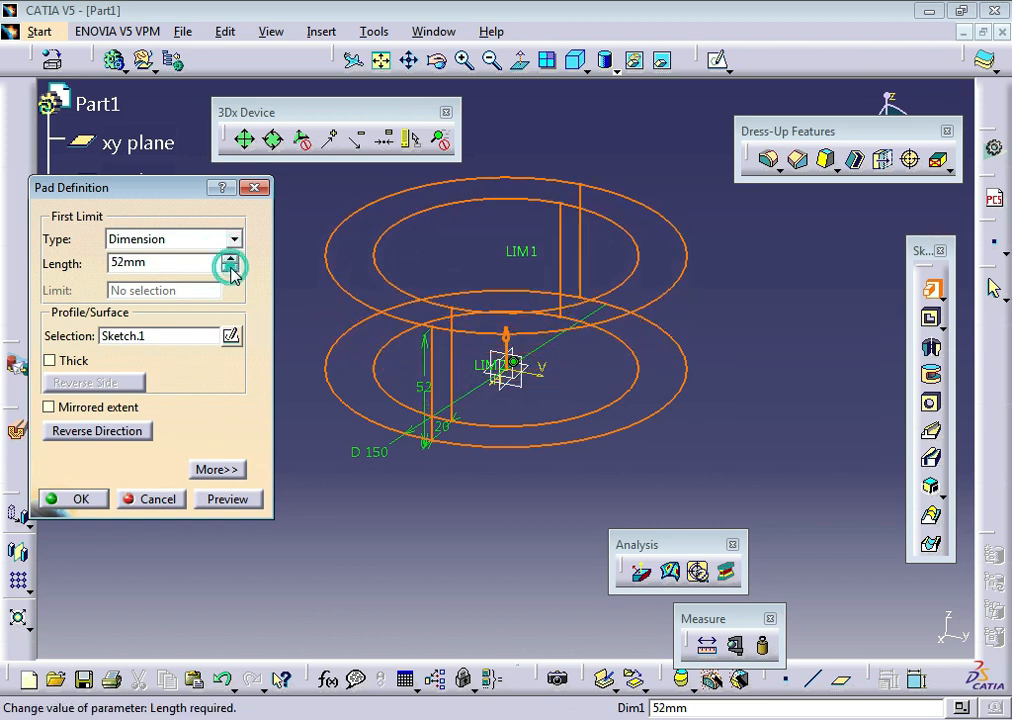
{"action": "left_click", "coordinate": [230, 268]}
{"action": "left_click", "coordinate": [230, 268]}
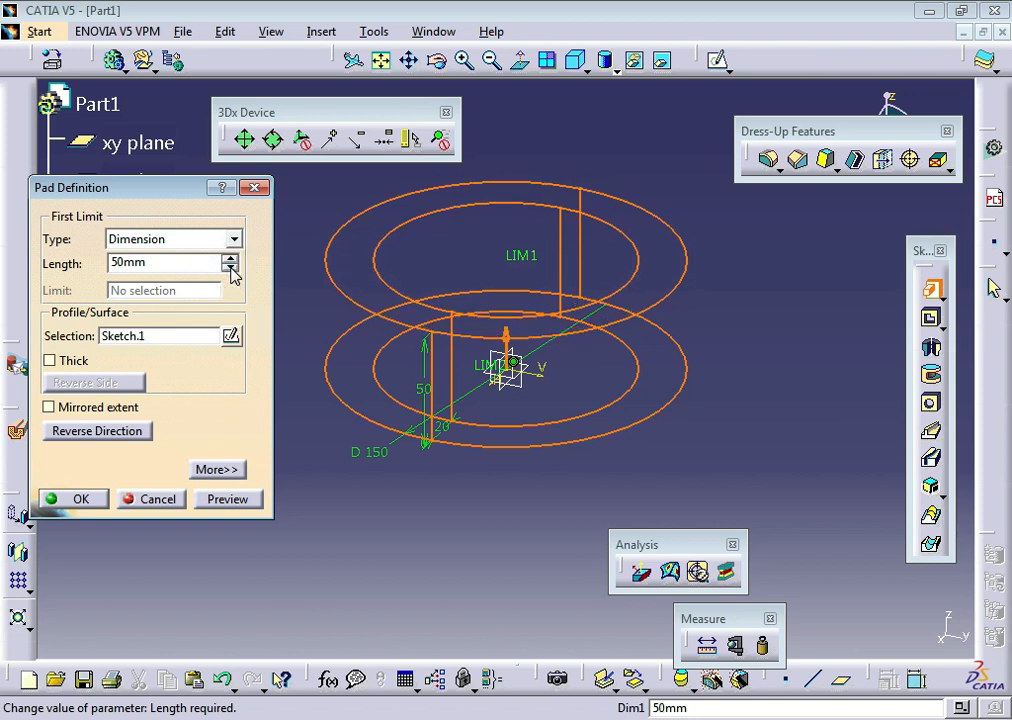
{"action": "left_click_drag", "start_coordinate": [230, 259], "coordinate": [231, 260]}
{"action": "left_click", "coordinate": [230, 259]}
{"action": "left_click", "coordinate": [230, 259]}
{"action": "left_click", "coordinate": [230, 259]}
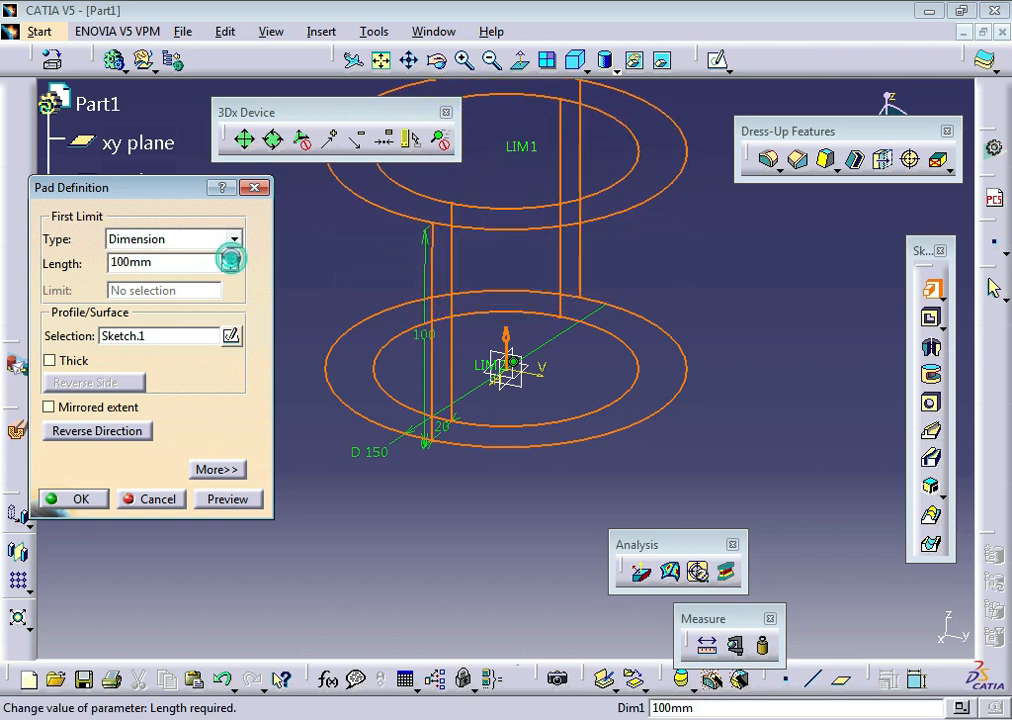
{"action": "left_click", "coordinate": [80, 498]}
{"action": "left_click", "coordinate": [399, 547]}
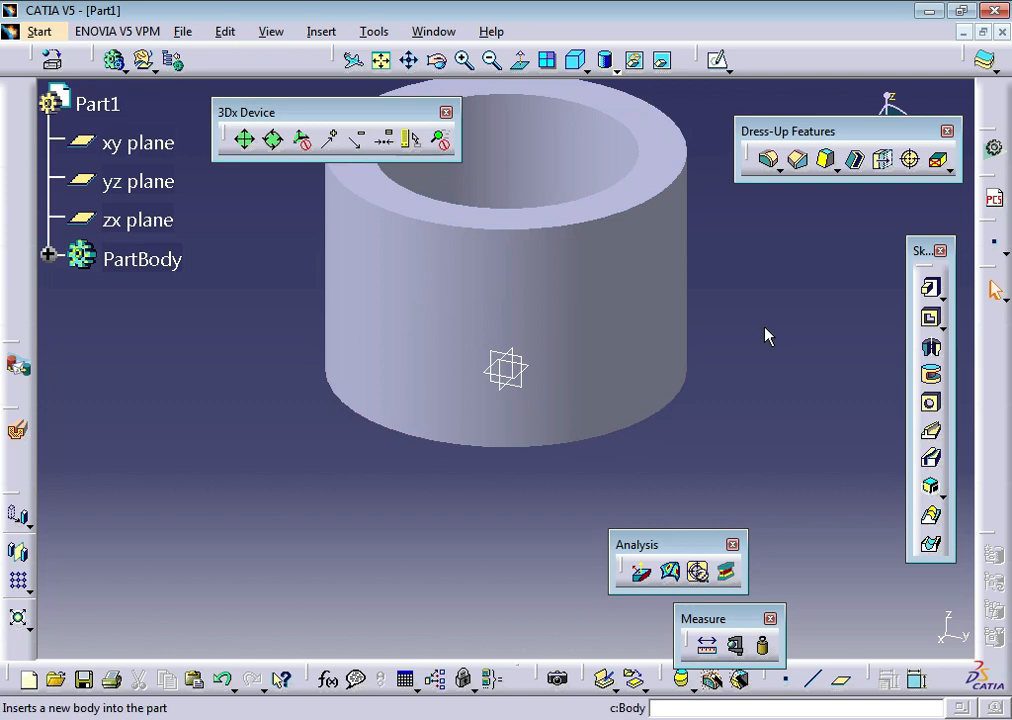
Save the hollow cylinder as a CATPart file named Part1 in the Filmora folder
{"action": "left_click", "coordinate": [185, 34]}
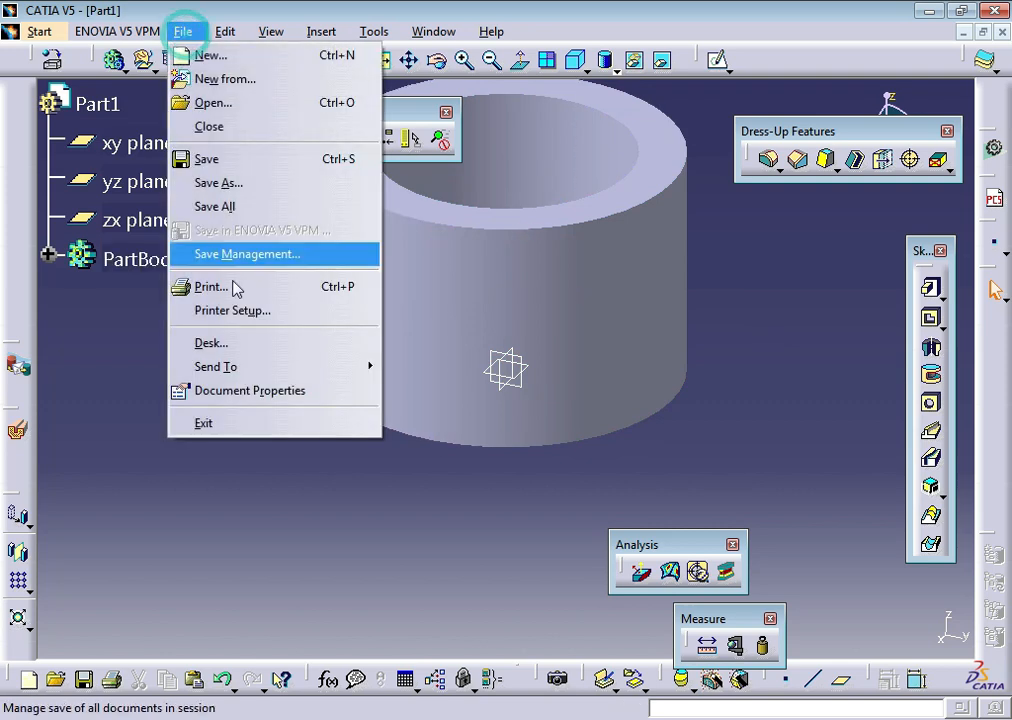
{"action": "left_click", "coordinate": [236, 185]}
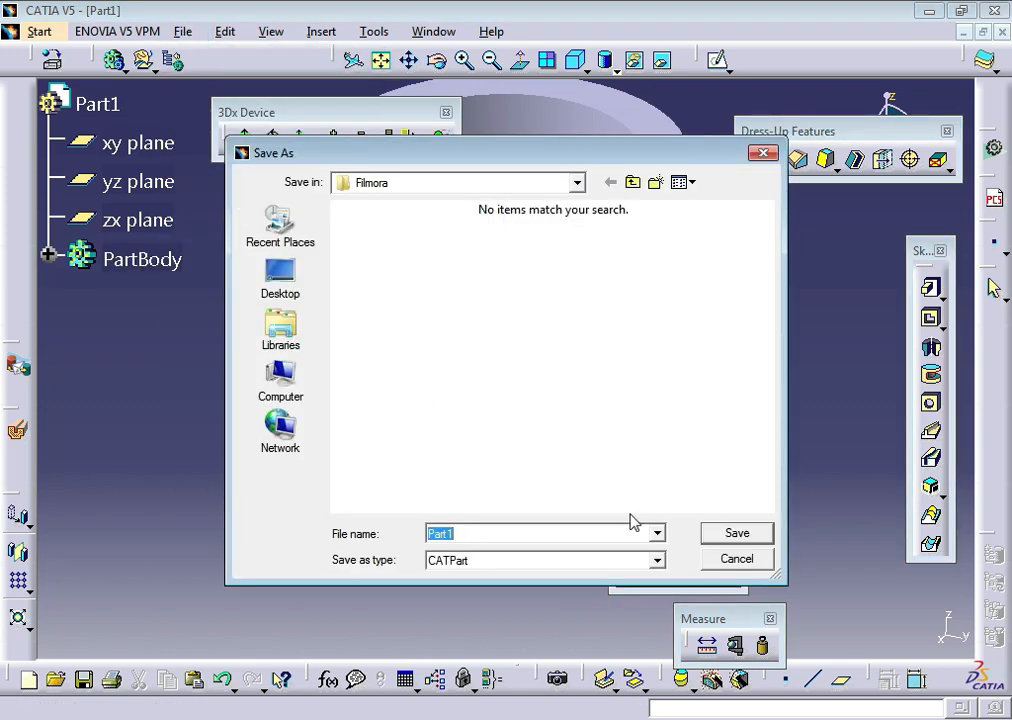
{"action": "left_click", "coordinate": [718, 533]}
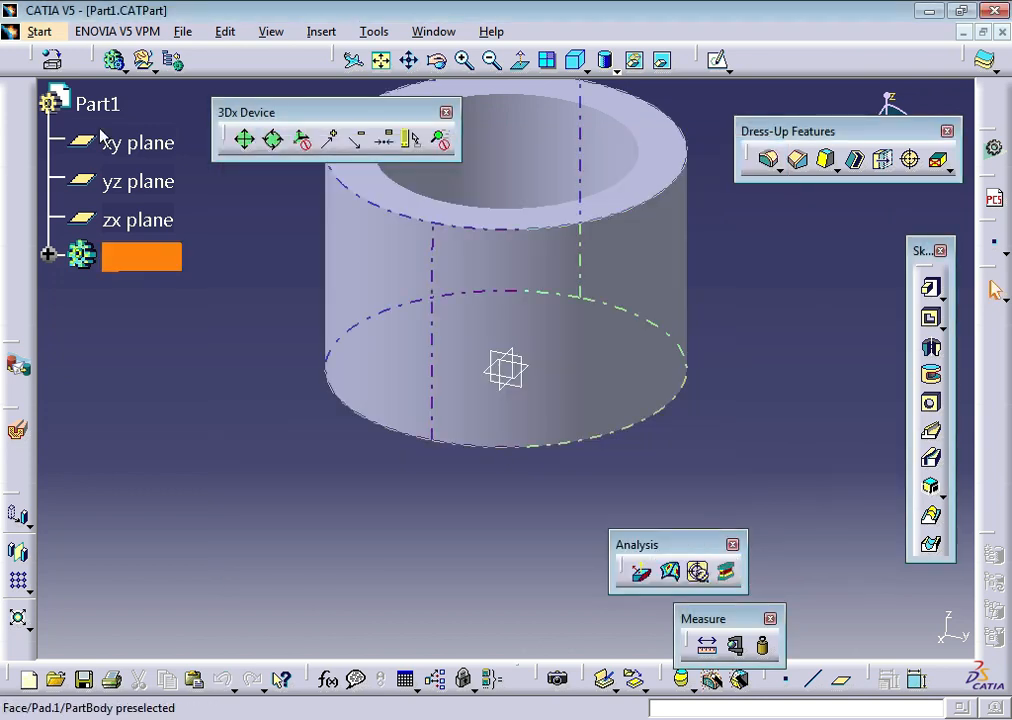
Create a new part named Part2 in the Part Design workbench with hybrid design enabled
{"action": "left_click", "coordinate": [39, 31]}
{"action": "mouse_move", "coordinate": [62, 78]}
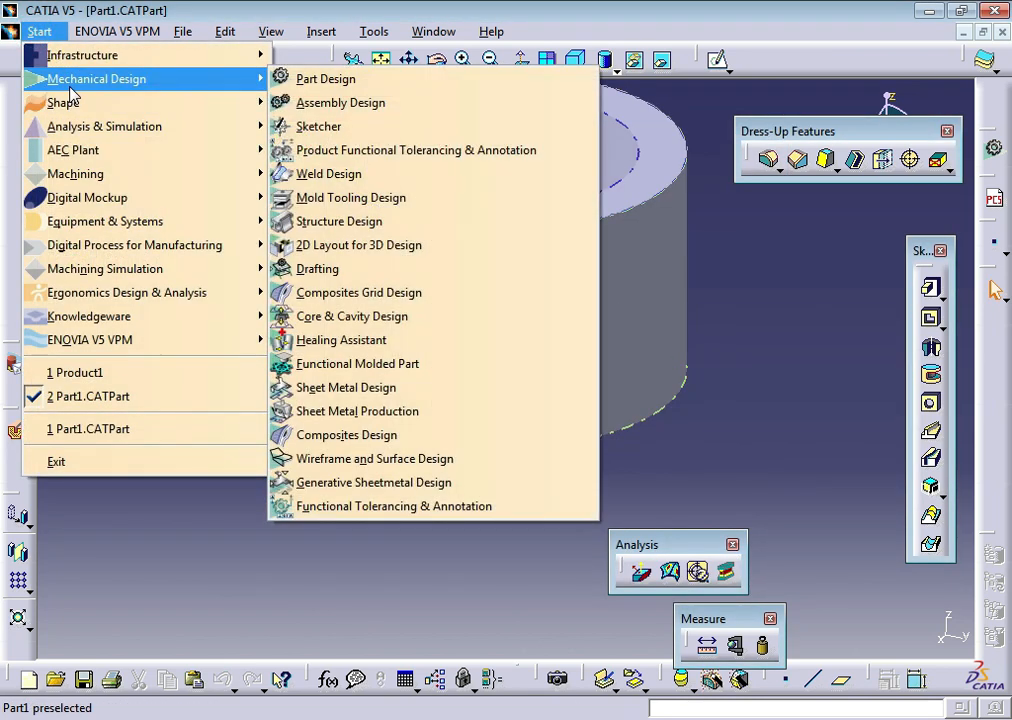
{"action": "left_click", "coordinate": [325, 80]}
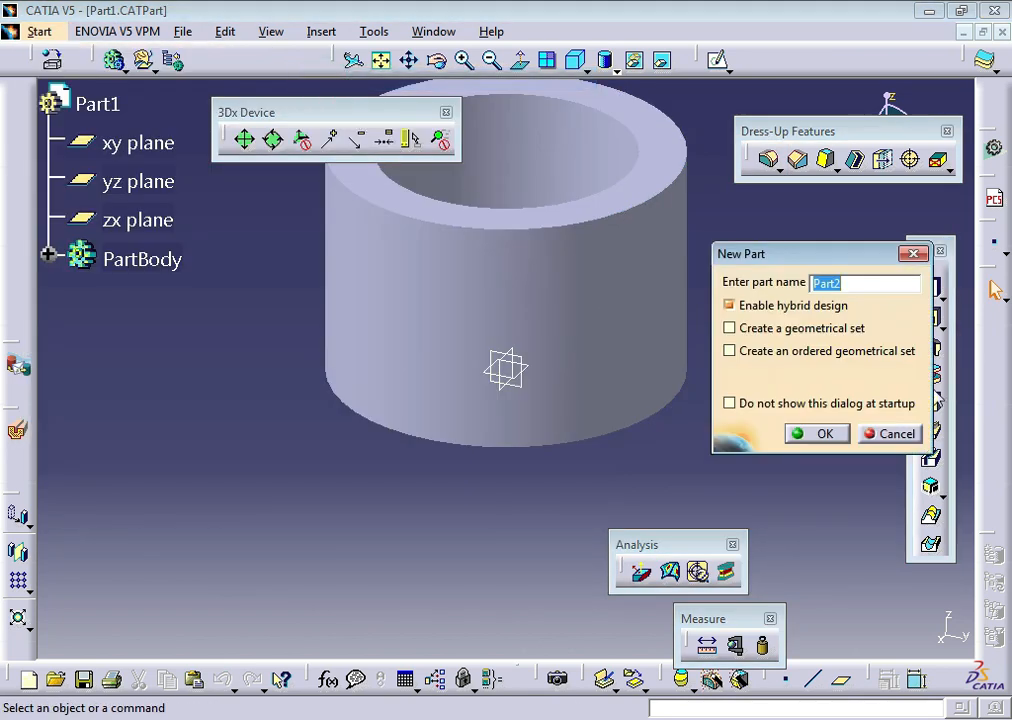
{"action": "left_click", "coordinate": [822, 433]}
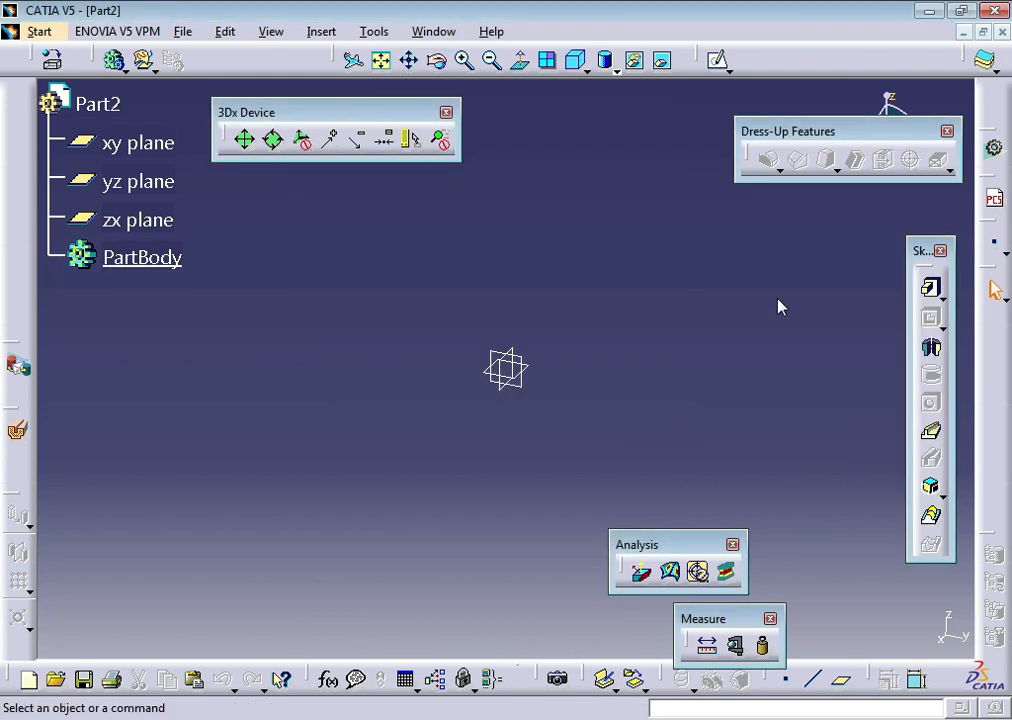
On the xy plane, sketch a circle centred on the origin and set its diameter to 130 mm
{"action": "left_click", "coordinate": [528, 370]}
{"action": "left_click", "coordinate": [718, 62]}
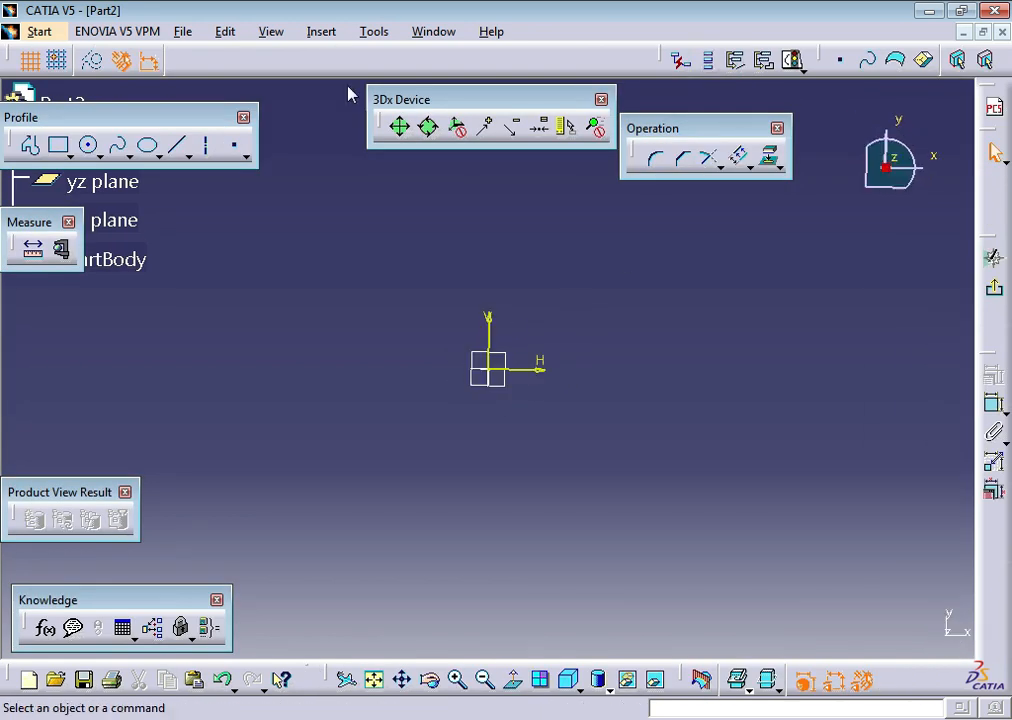
{"action": "left_click", "coordinate": [95, 150]}
{"action": "left_click", "coordinate": [97, 150]}
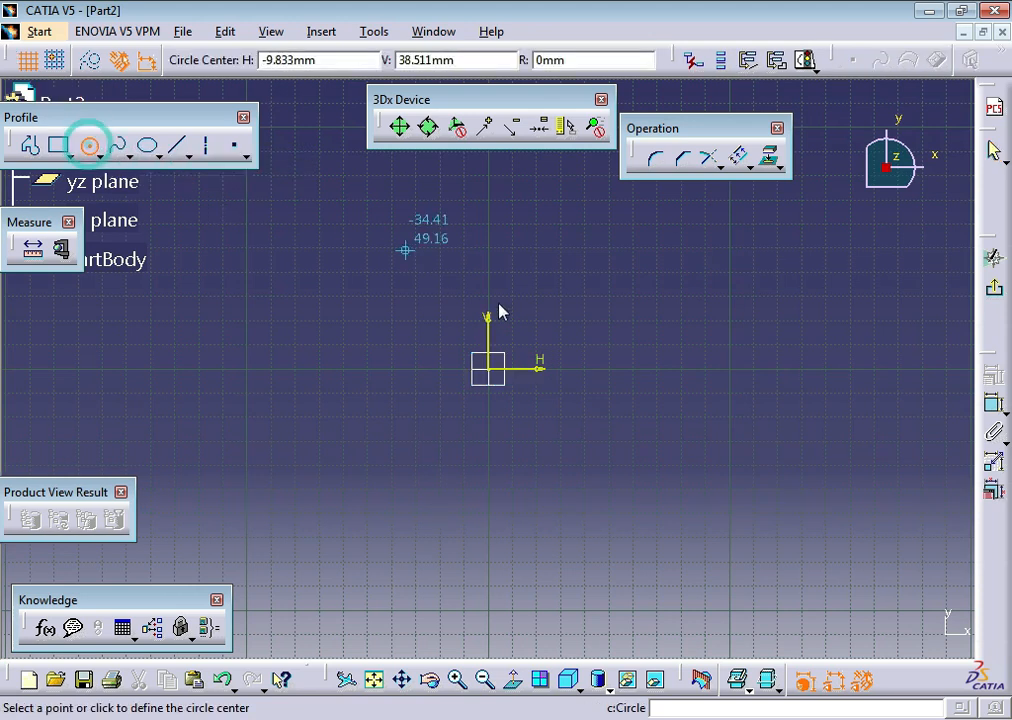
{"action": "left_click", "coordinate": [490, 370]}
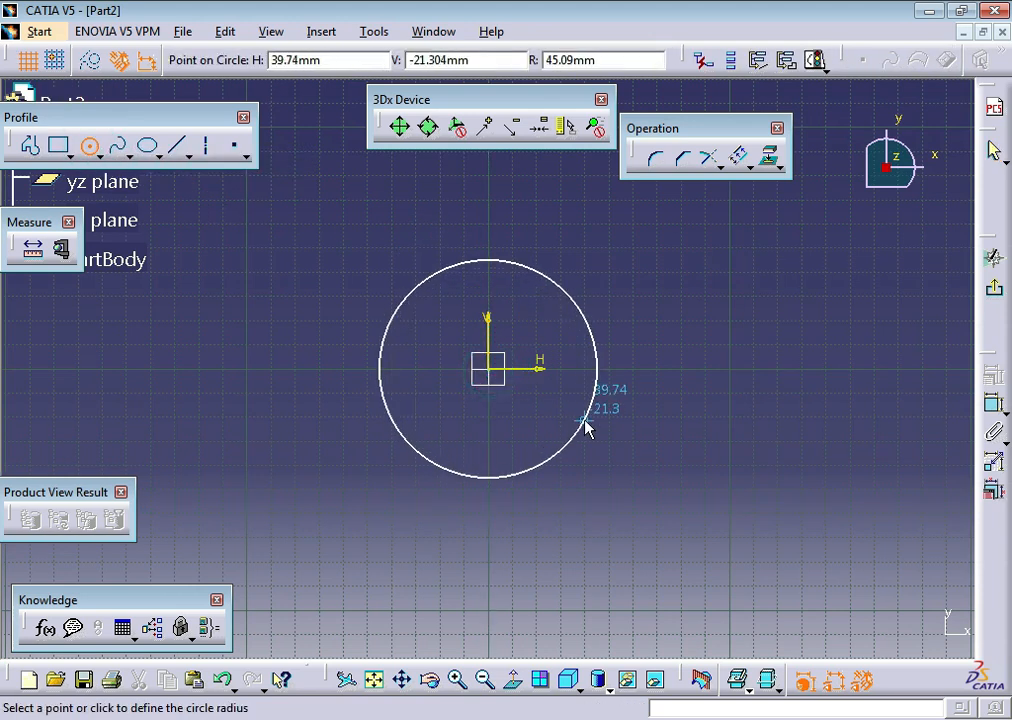
{"action": "left_click", "coordinate": [585, 420]}
{"action": "key", "text": "Return"}
{"action": "left_click", "coordinate": [671, 432]}
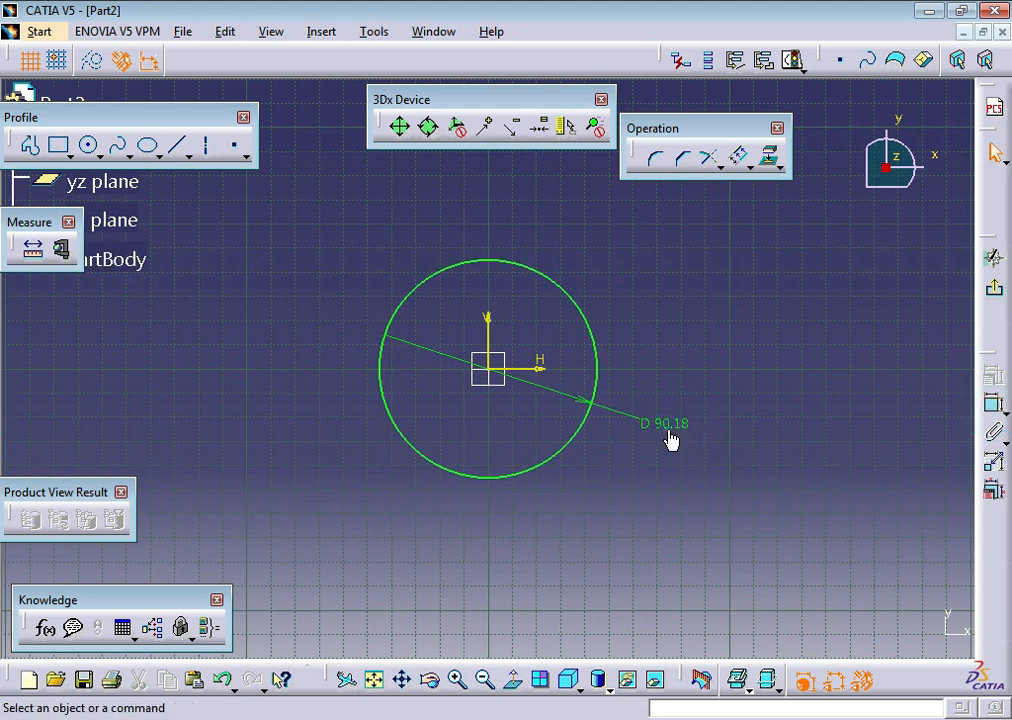
{"action": "double_click", "coordinate": [667, 426]}
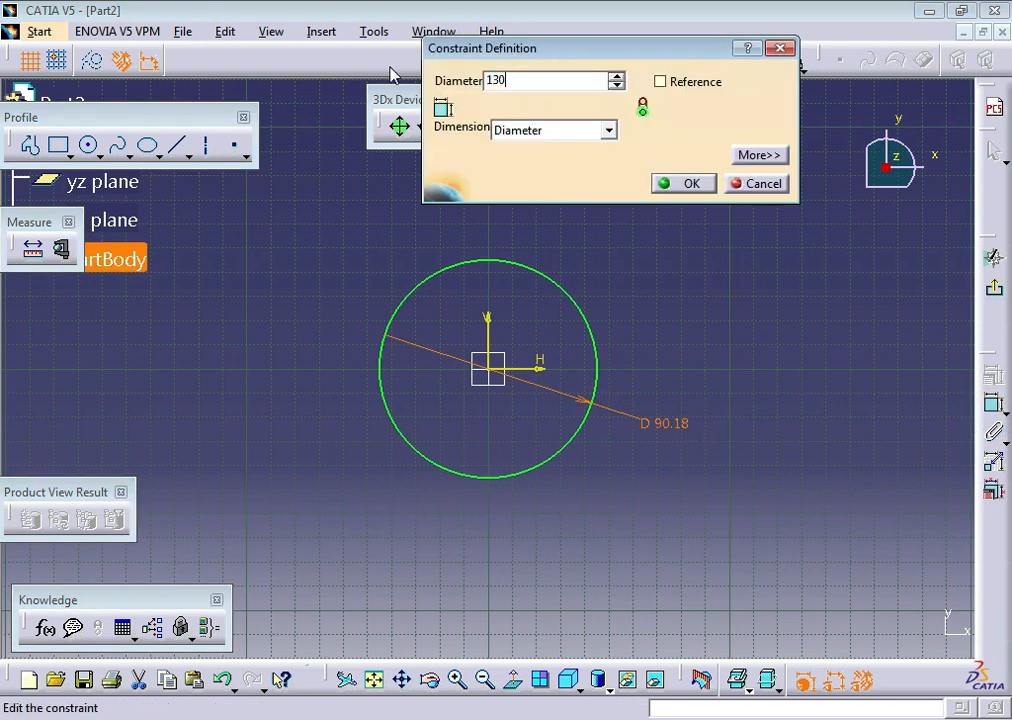
{"action": "key", "text": "Return"}
{"action": "left_click", "coordinate": [761, 354]}
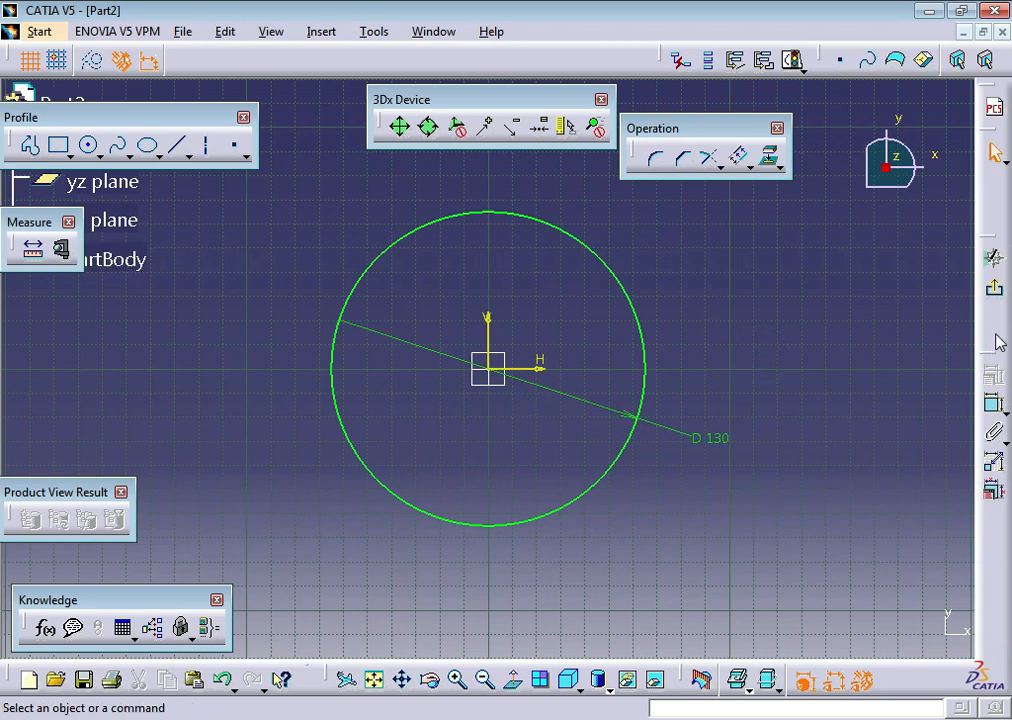
Leave the sketch and extrude the 130 mm circle into a pad with a length of 50 mm
{"action": "left_click", "coordinate": [992, 288]}
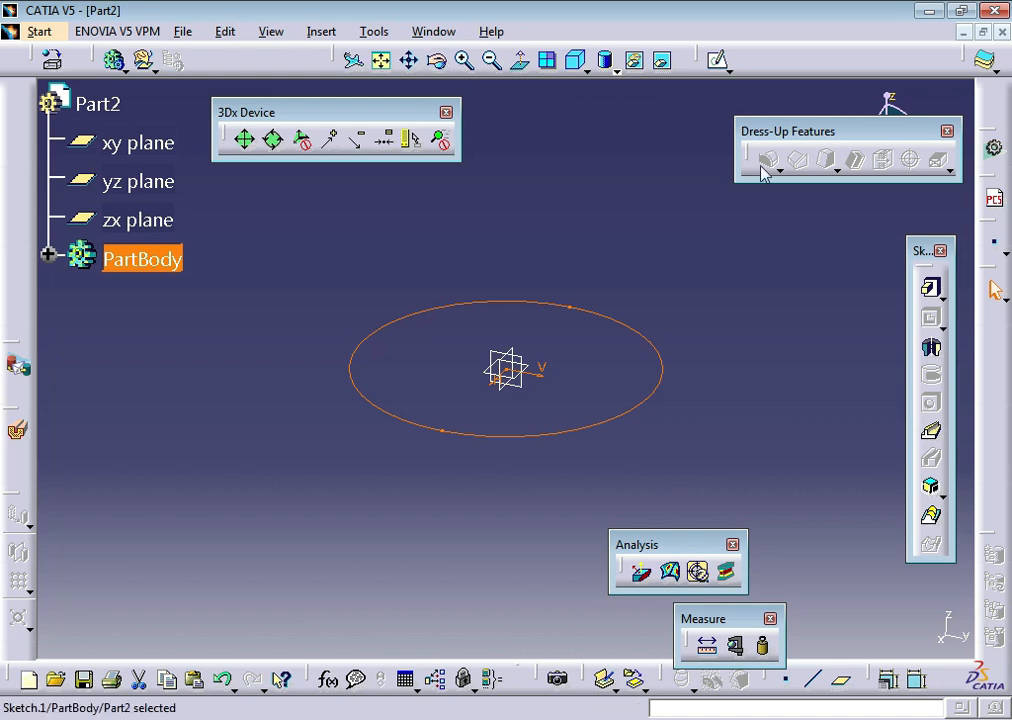
{"action": "left_click", "coordinate": [927, 291]}
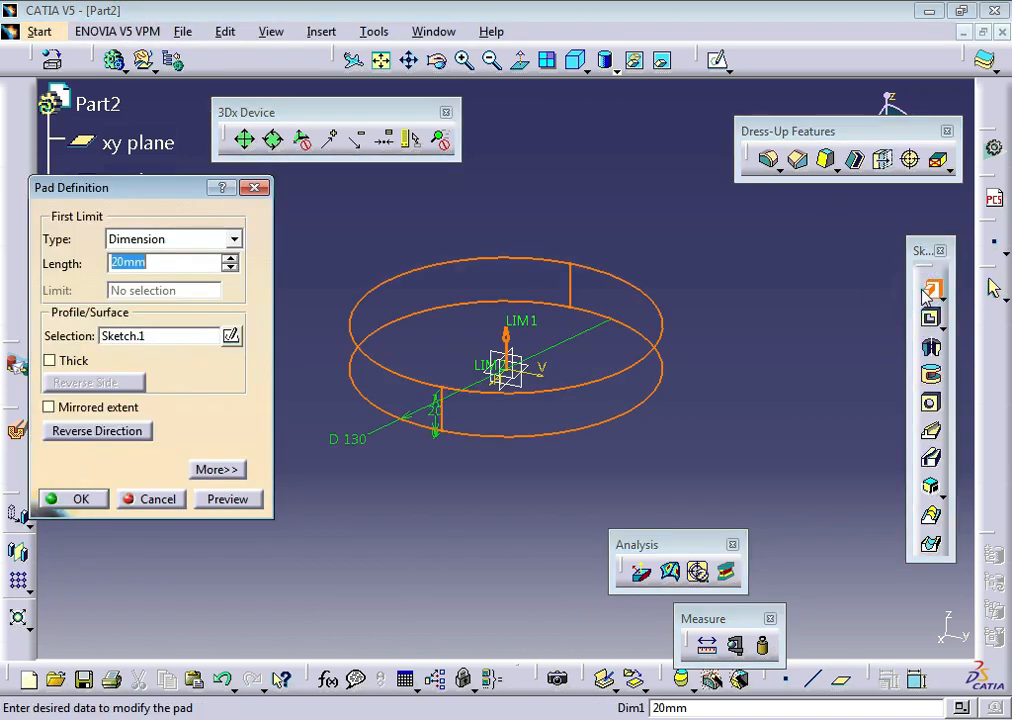
{"action": "left_click_drag", "start_coordinate": [229, 258], "coordinate": [229, 266]}
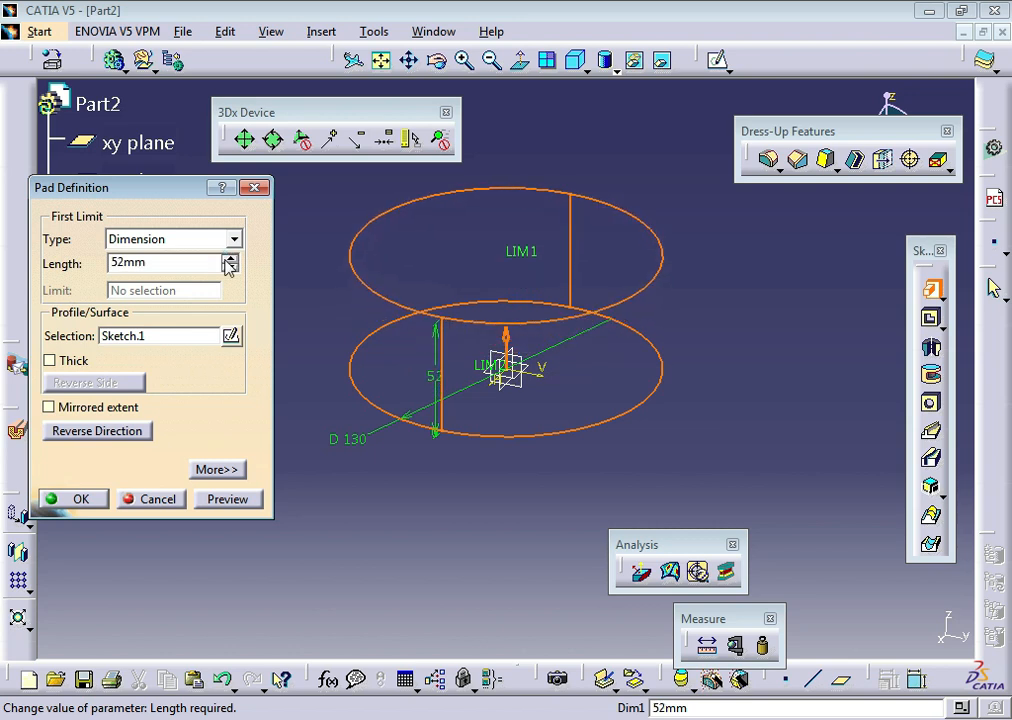
{"action": "left_click", "coordinate": [229, 259]}
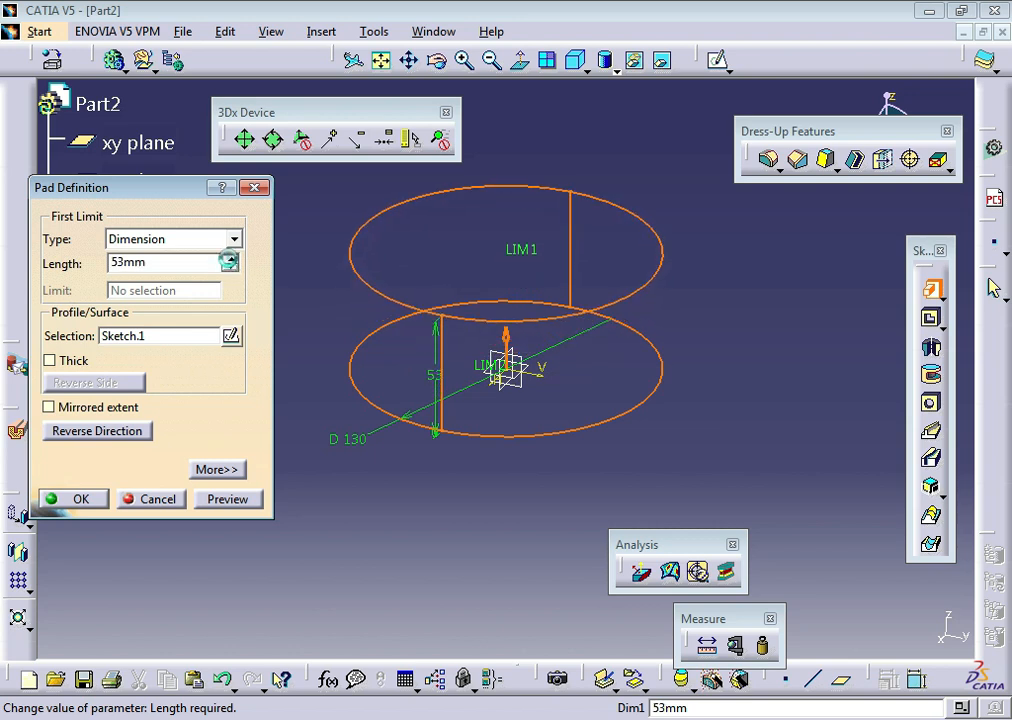
{"action": "left_click", "coordinate": [228, 259]}
{"action": "left_click", "coordinate": [229, 259]}
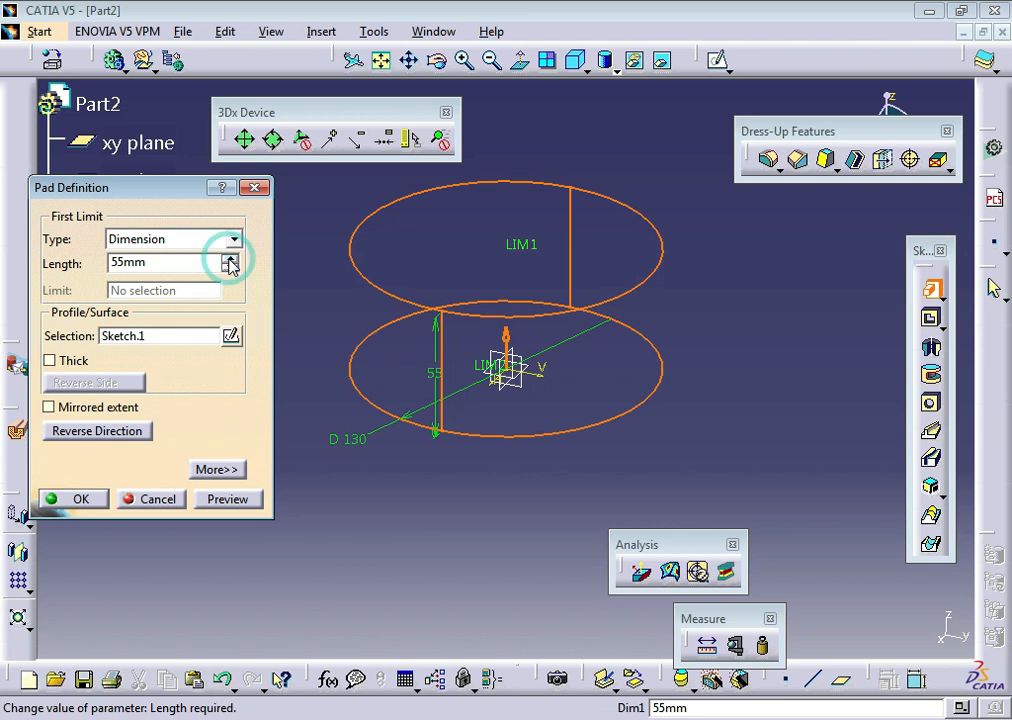
{"action": "left_click", "coordinate": [229, 259]}
{"action": "left_click", "coordinate": [230, 268]}
{"action": "left_click", "coordinate": [230, 268]}
{"action": "left_click", "coordinate": [230, 268]}
{"action": "left_click", "coordinate": [230, 268]}
{"action": "left_click", "coordinate": [230, 268]}
{"action": "left_click", "coordinate": [230, 268]}
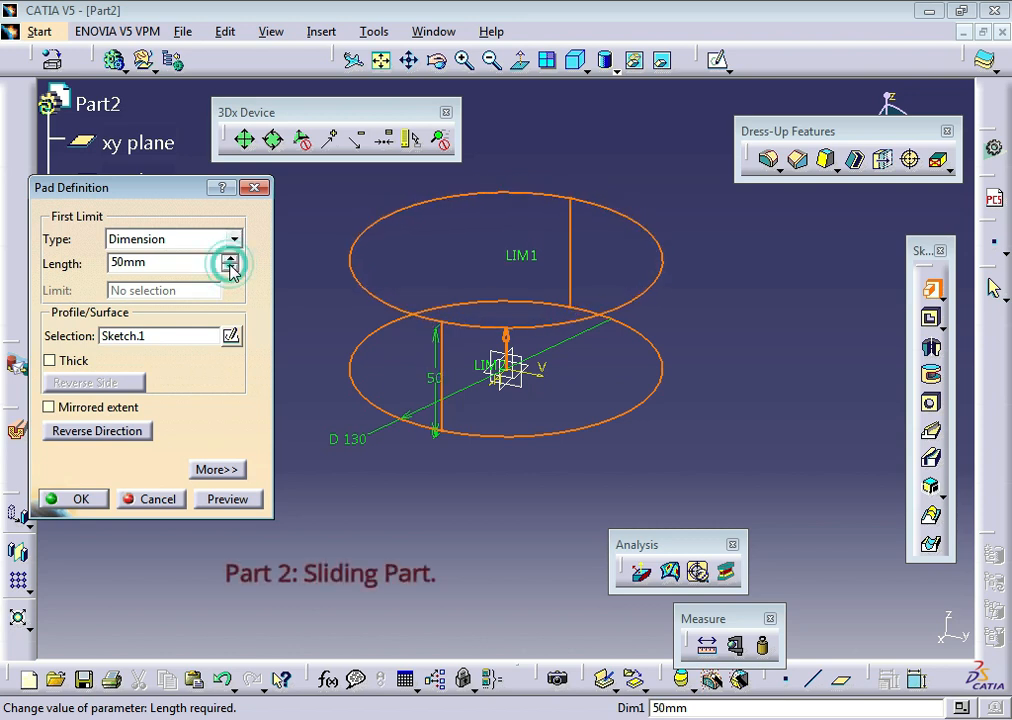
{"action": "left_click", "coordinate": [78, 499]}
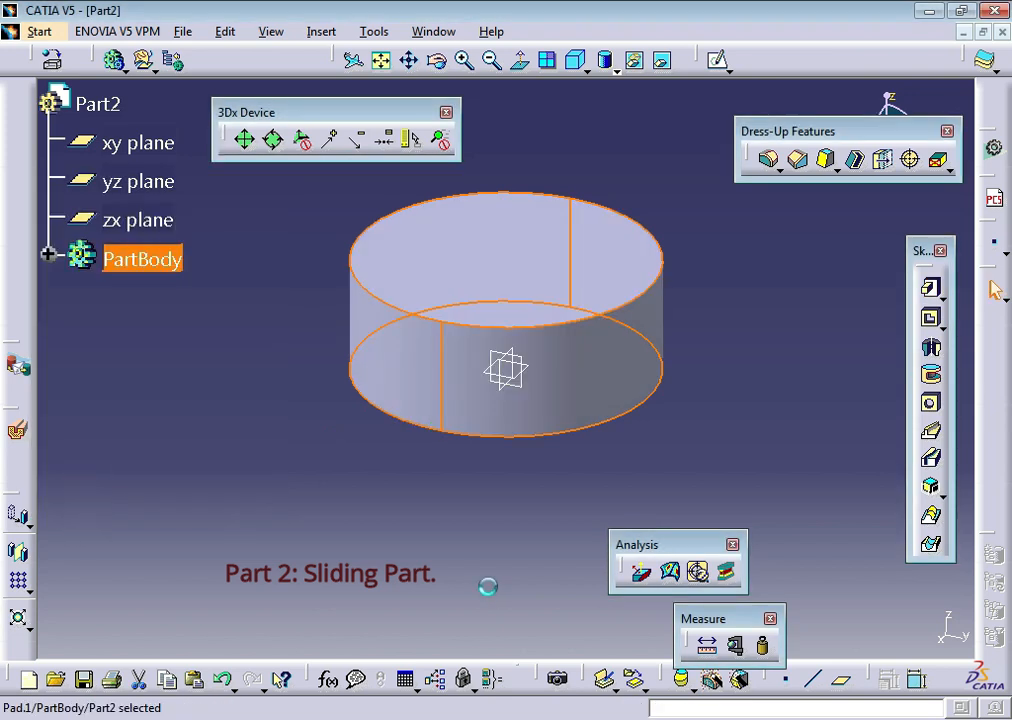
On the pad's top face, sketch a circle centred on the origin, about 68 mm in diameter
{"action": "left_click", "coordinate": [558, 296]}
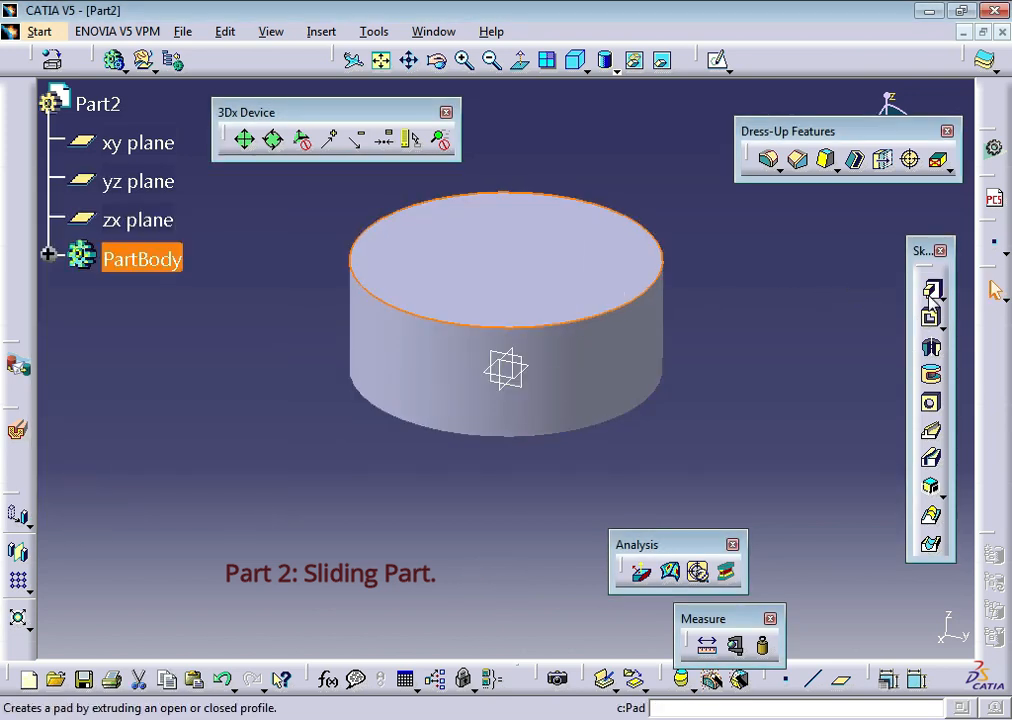
{"action": "left_click", "coordinate": [716, 60]}
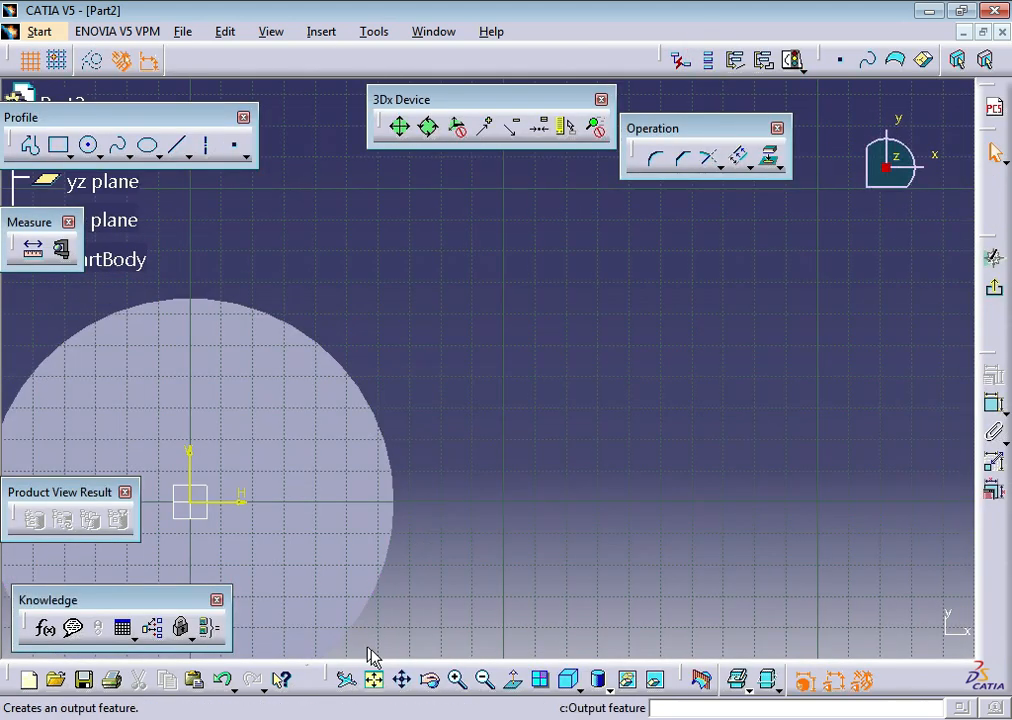
{"action": "left_click", "coordinate": [373, 680]}
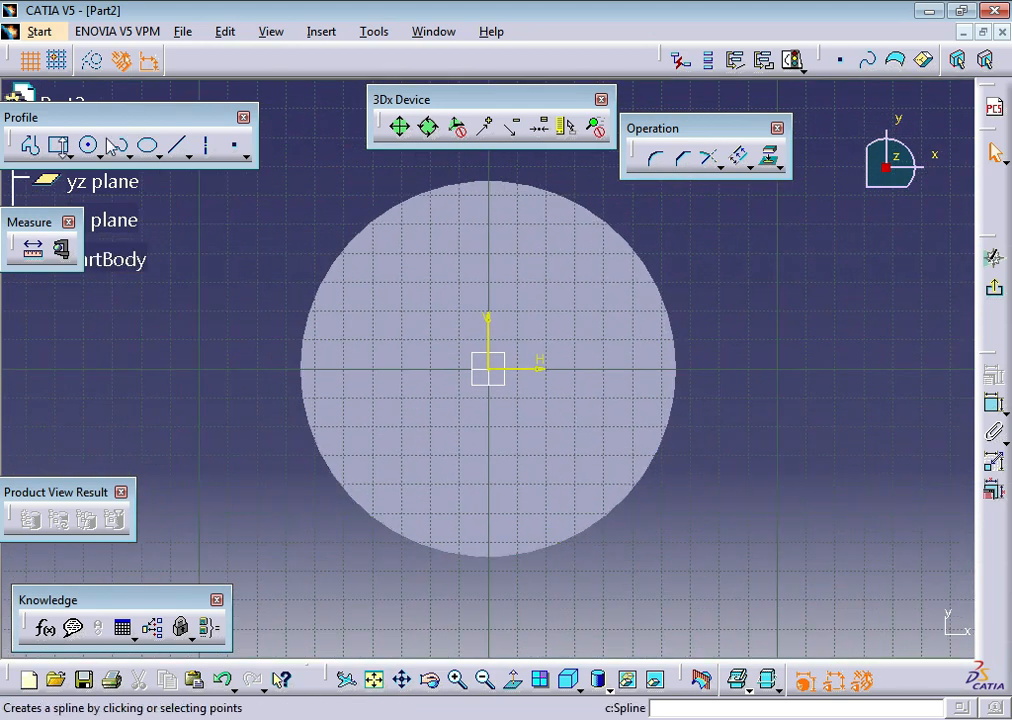
{"action": "left_click", "coordinate": [89, 145]}
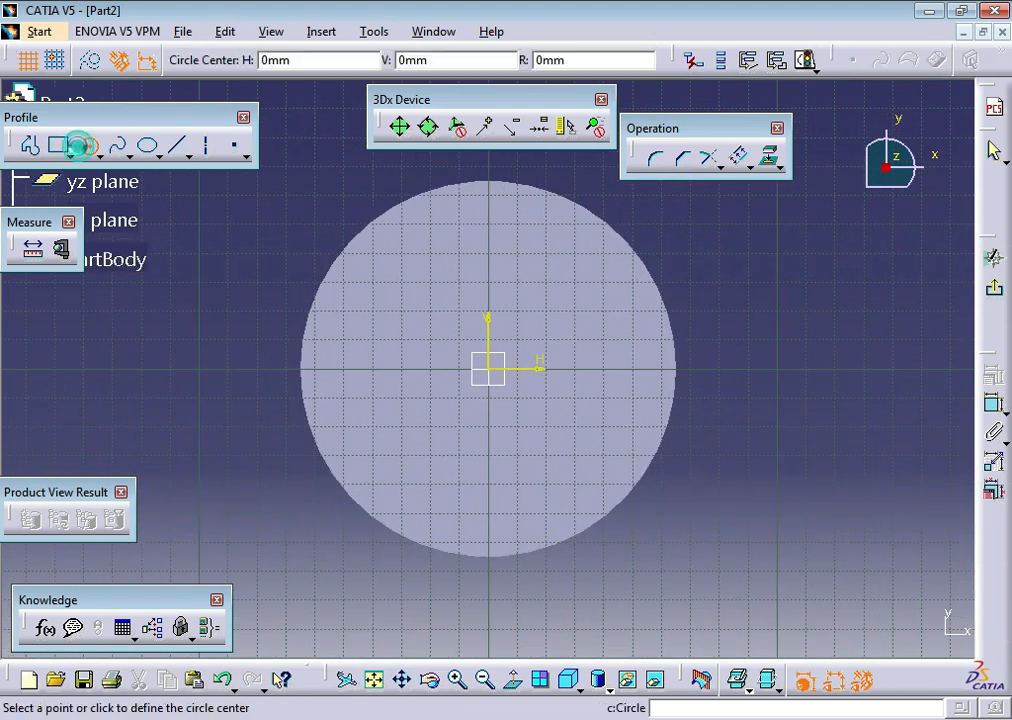
{"action": "left_click", "coordinate": [492, 371]}
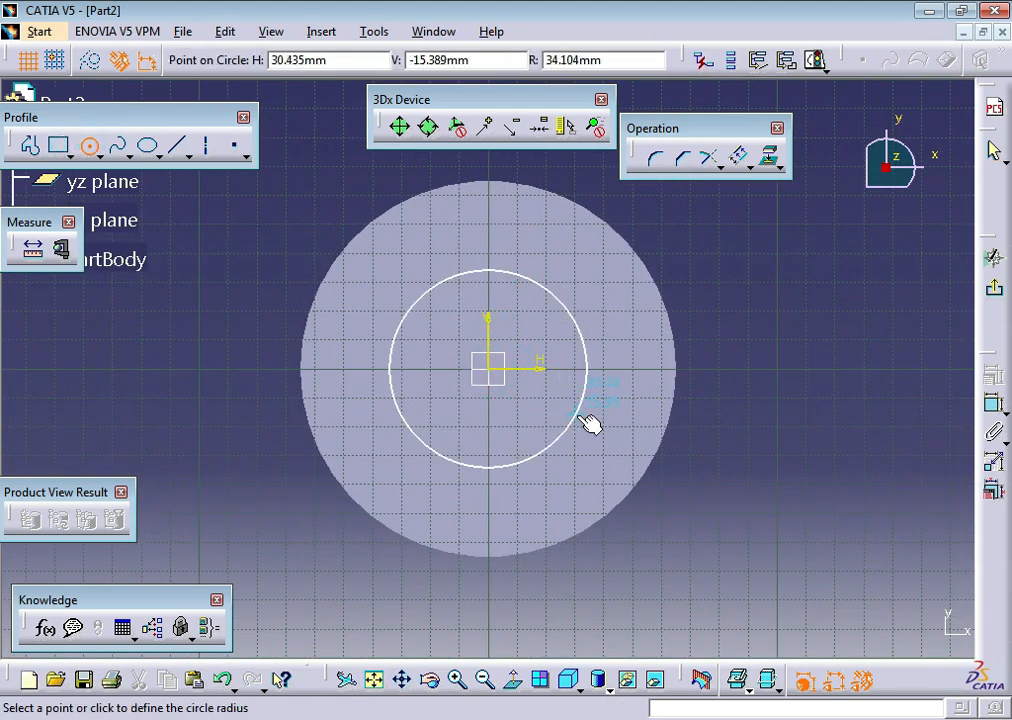
{"action": "left_click", "coordinate": [590, 419]}
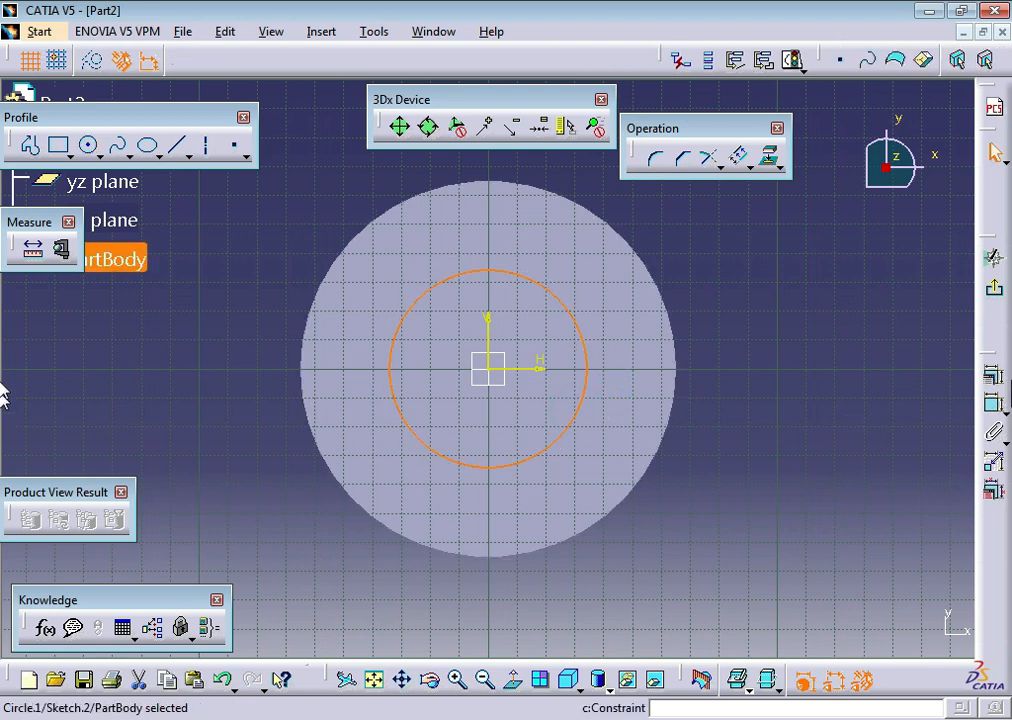
Dimension the inner circle and set its diameter to 80 mm
{"action": "left_click", "coordinate": [998, 410]}
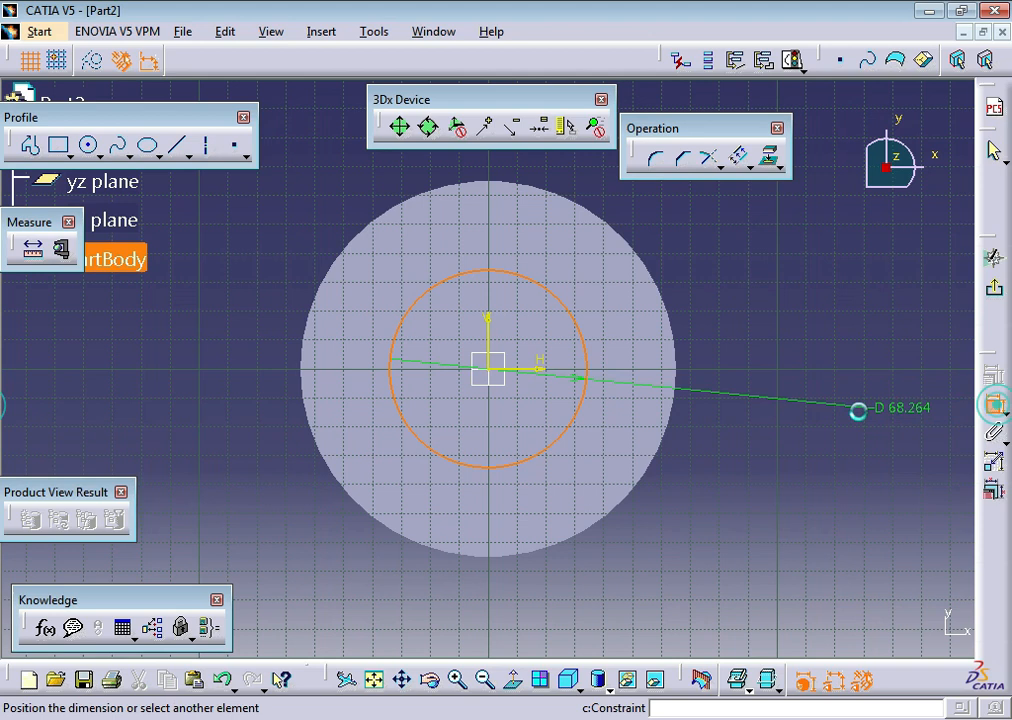
{"action": "left_click", "coordinate": [770, 438]}
{"action": "double_click", "coordinate": [770, 438]}
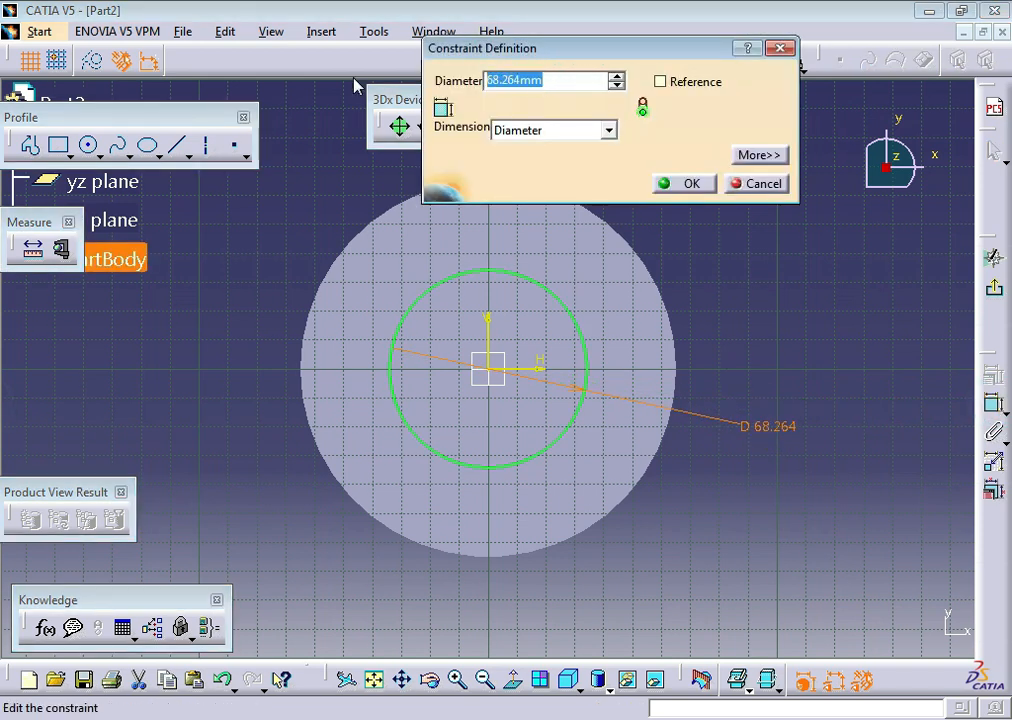
{"action": "type", "text": "80"}
{"action": "left_click", "coordinate": [670, 183]}
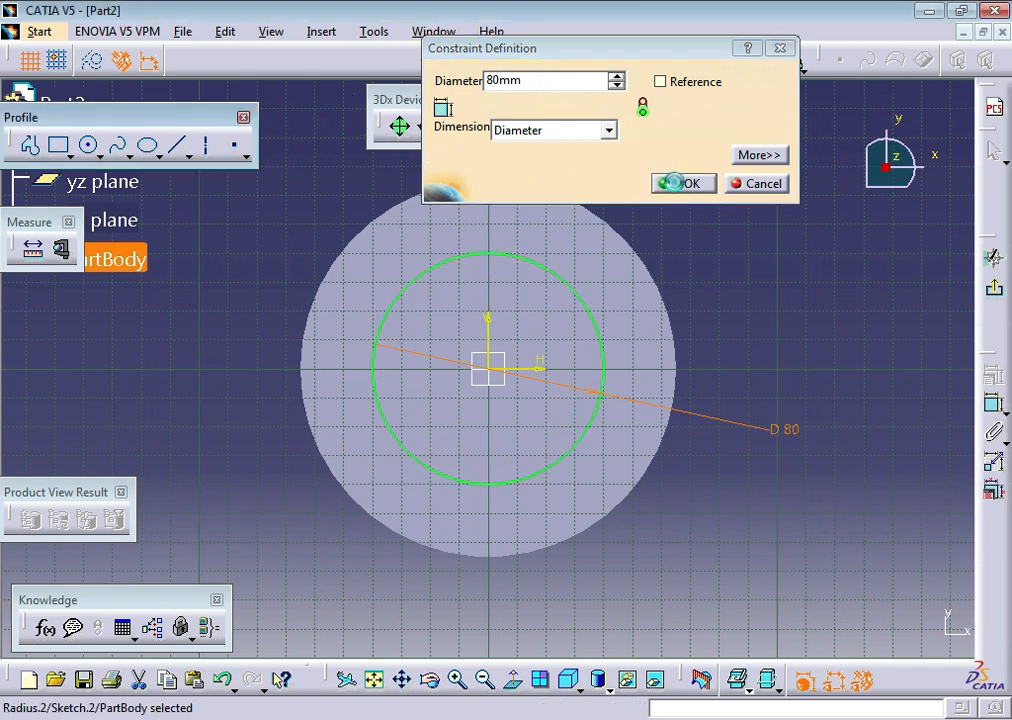
Leave the sketch and extrude the 80 mm circle into a pad with a length of 100 mm
{"action": "left_click", "coordinate": [993, 288]}
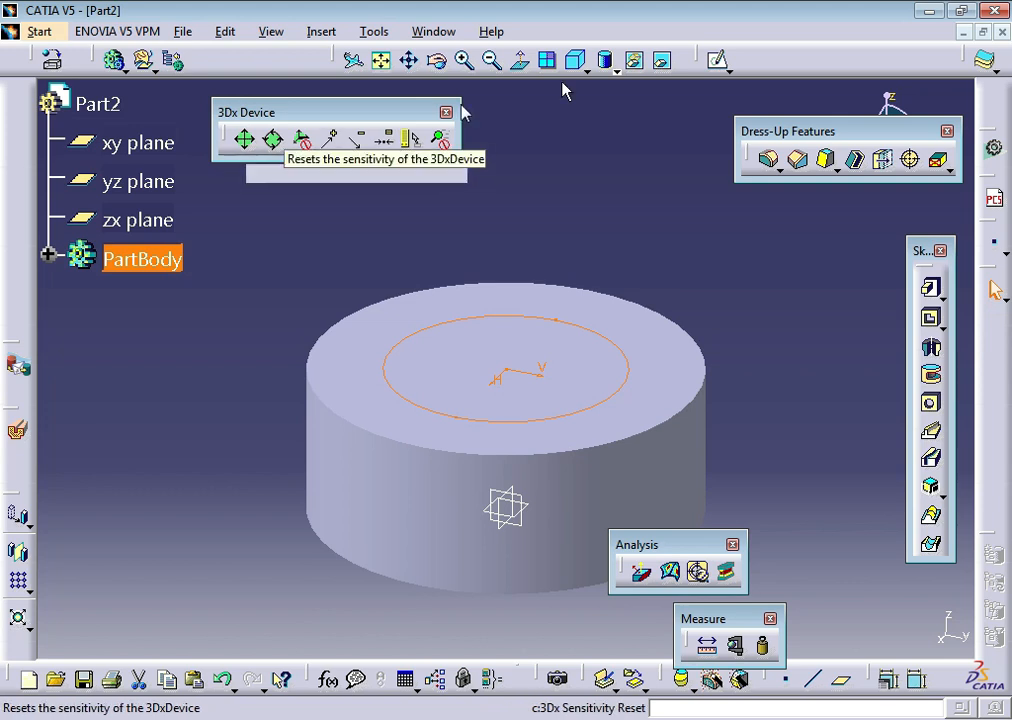
{"action": "left_click", "coordinate": [930, 290]}
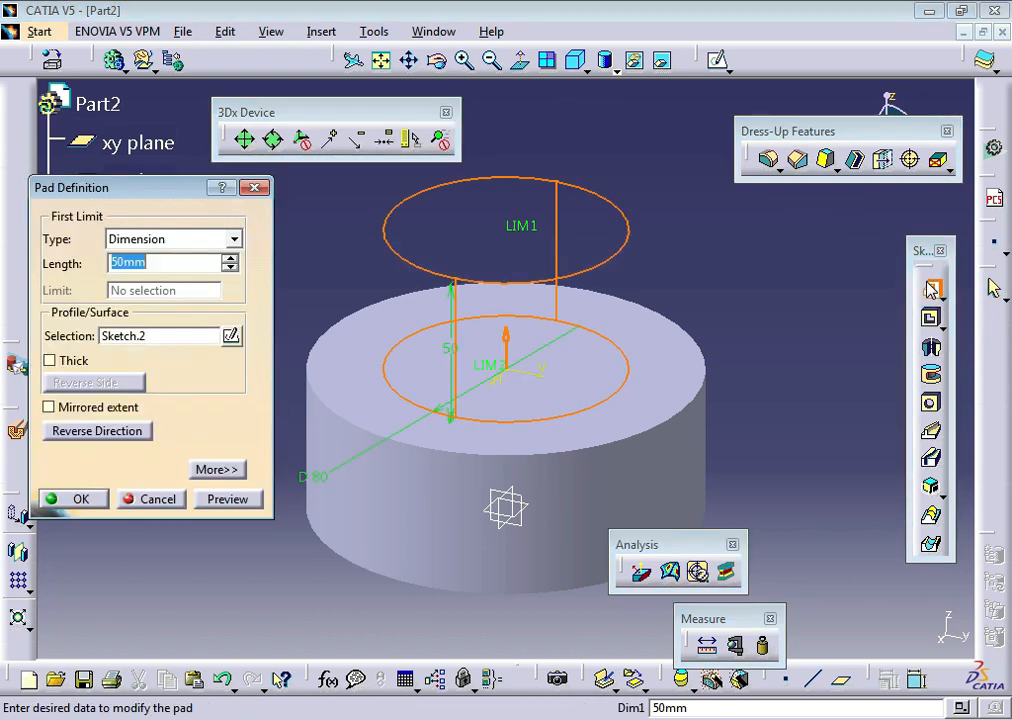
{"action": "left_click", "coordinate": [230, 258]}
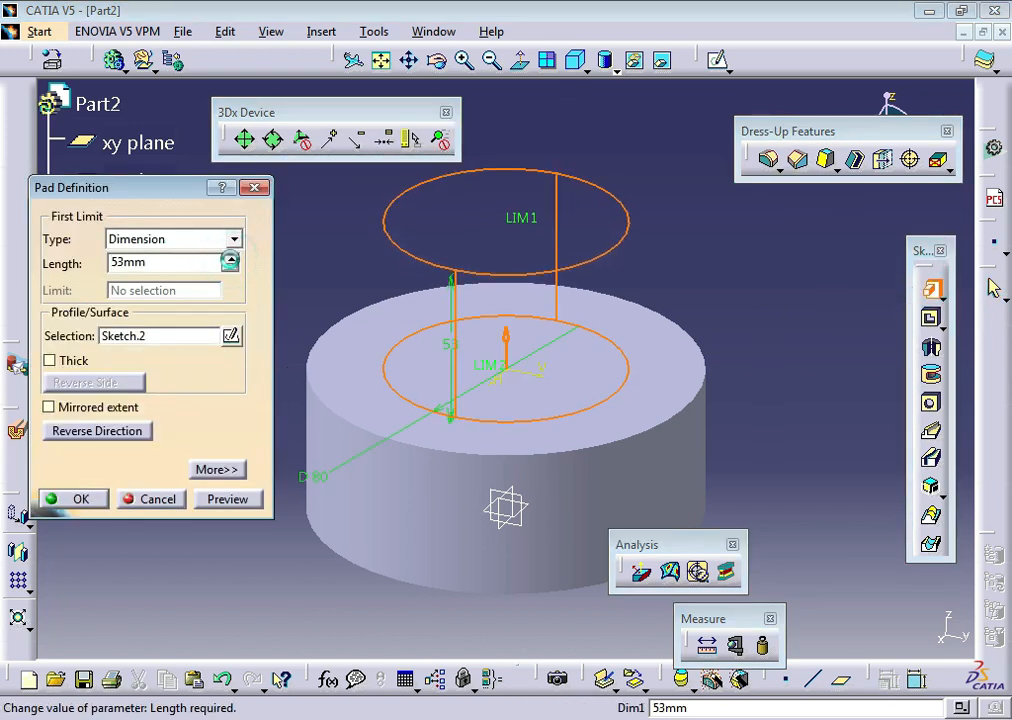
{"action": "left_click_drag", "start_coordinate": [230, 258], "coordinate": [230, 258]}
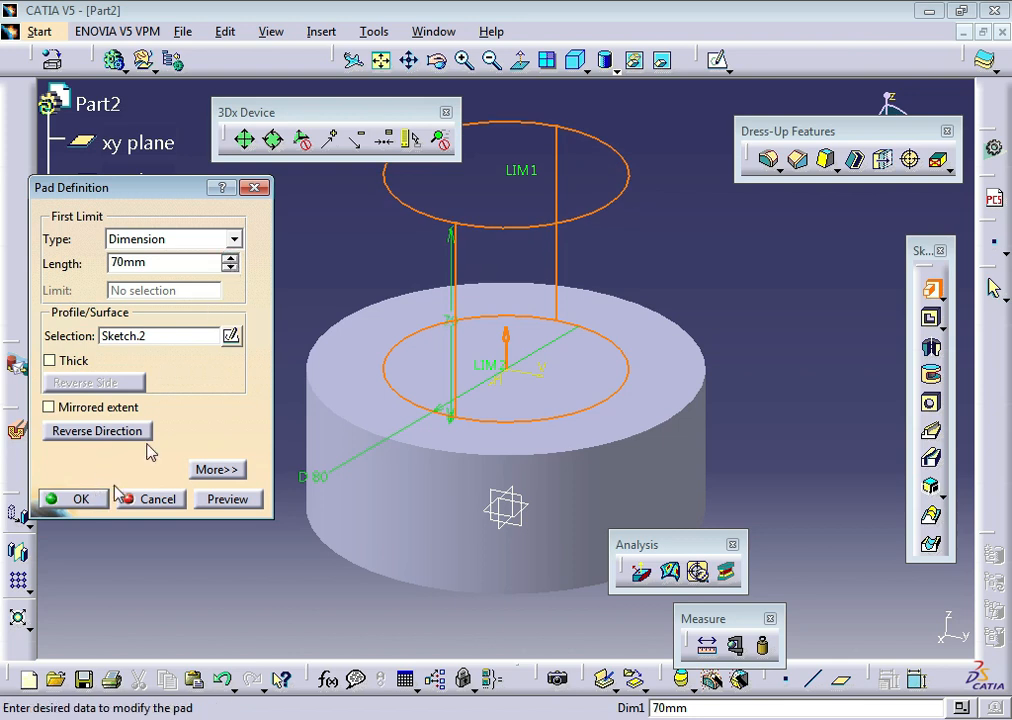
{"action": "double_click", "coordinate": [177, 261]}
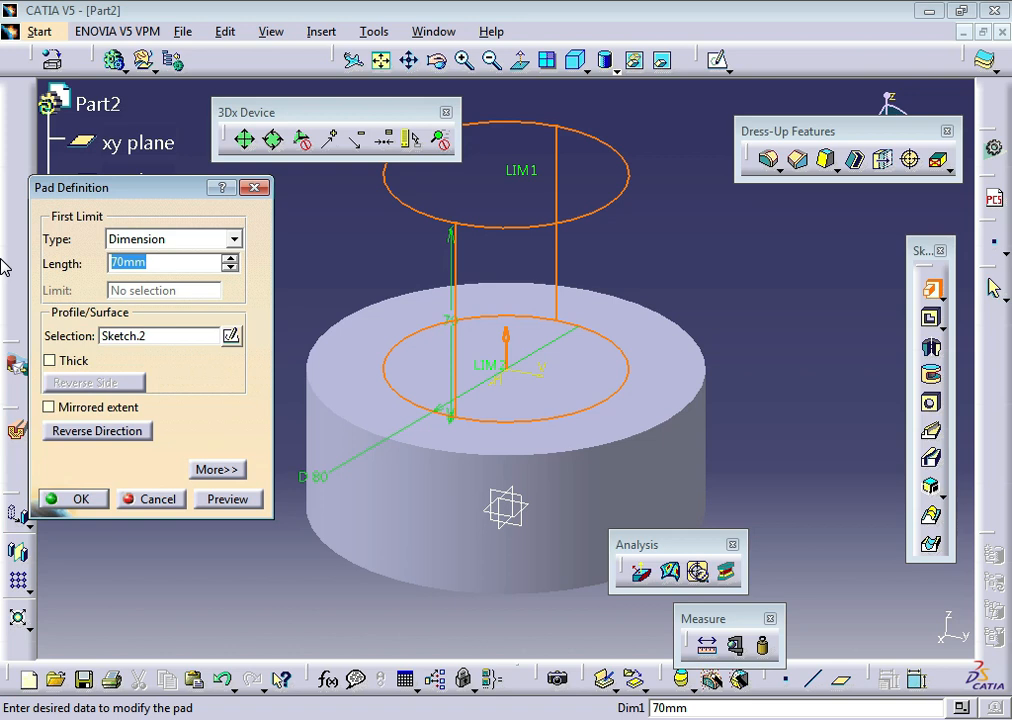
{"action": "left_click", "coordinate": [78, 502]}
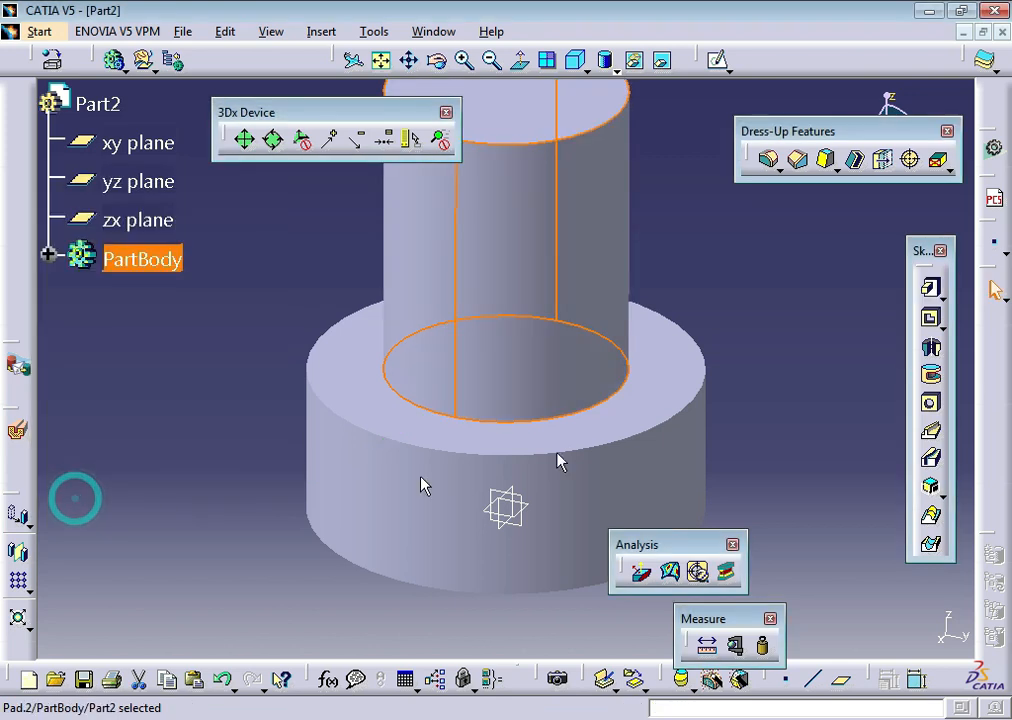
{"action": "left_click", "coordinate": [745, 424]}
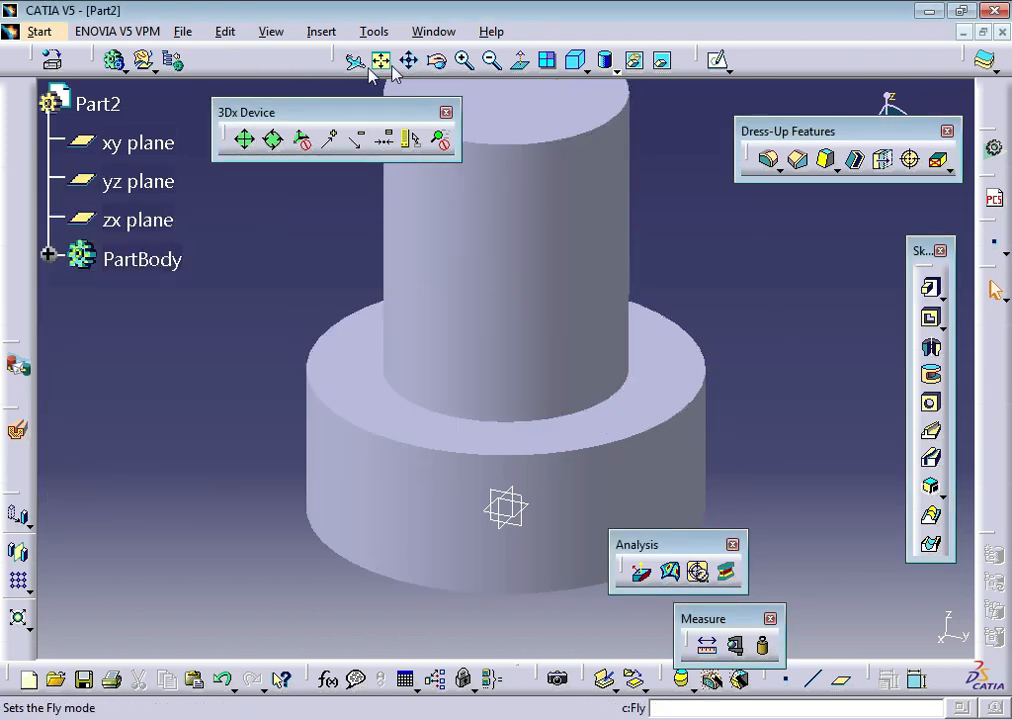
On the bottom face of the 130 mm disc, sketch a rectangle centred on the origin, about 71 mm wide and 43.5 mm high
{"action": "left_click", "coordinate": [436, 61]}
{"action": "left_click_drag", "start_coordinate": [586, 437], "coordinate": [266, 199]}
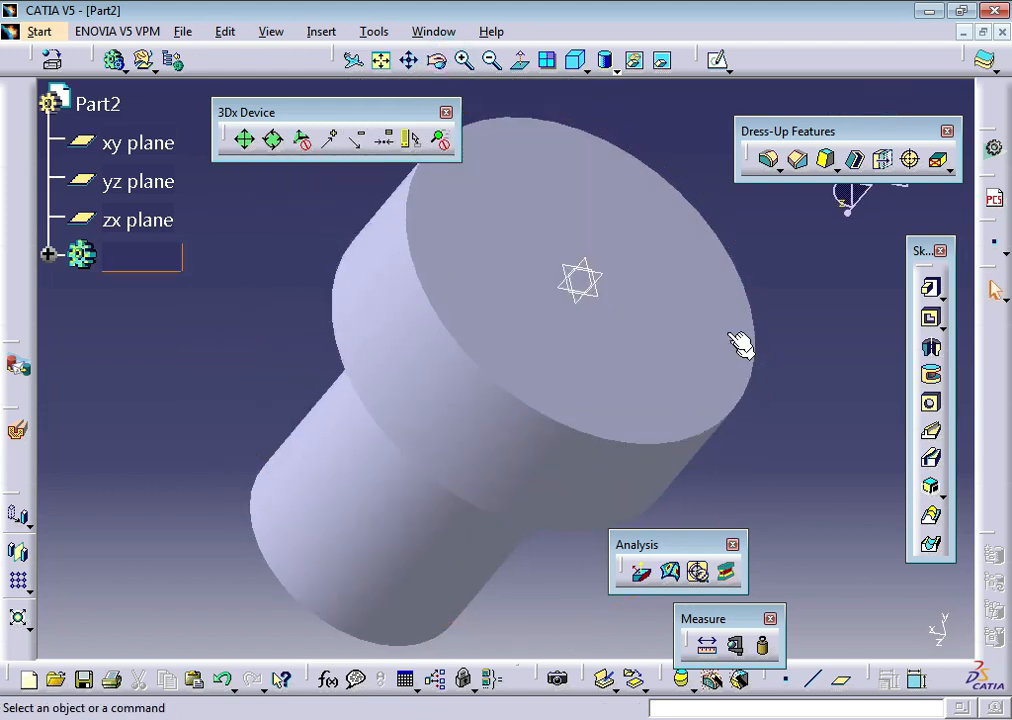
{"action": "left_click", "coordinate": [627, 341]}
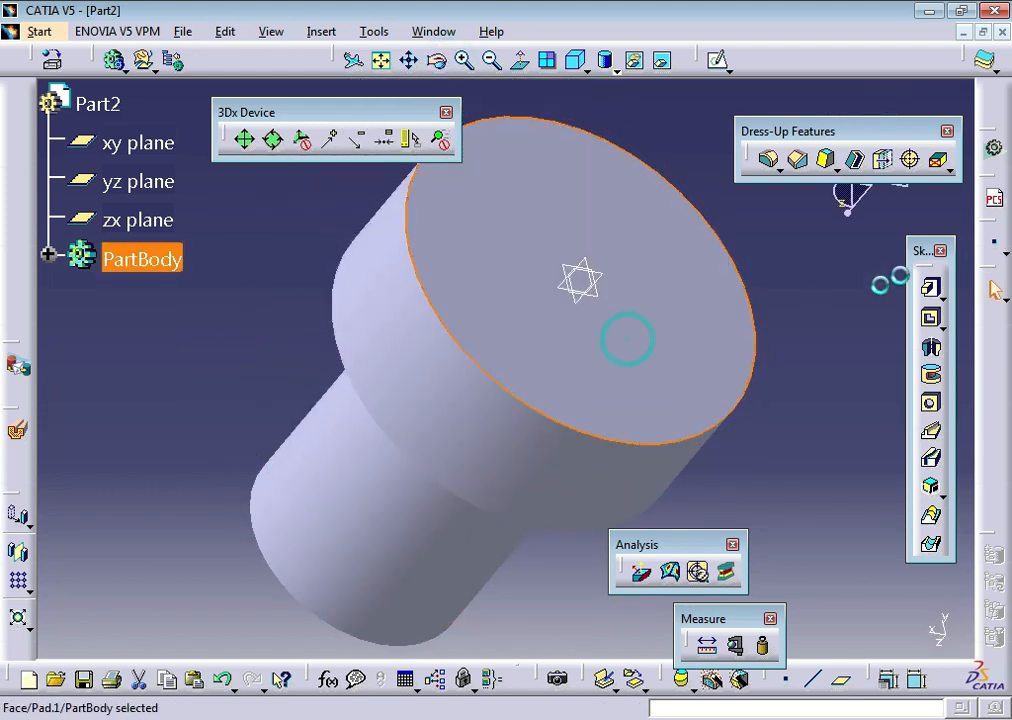
{"action": "left_click", "coordinate": [712, 63]}
{"action": "left_click", "coordinate": [58, 145]}
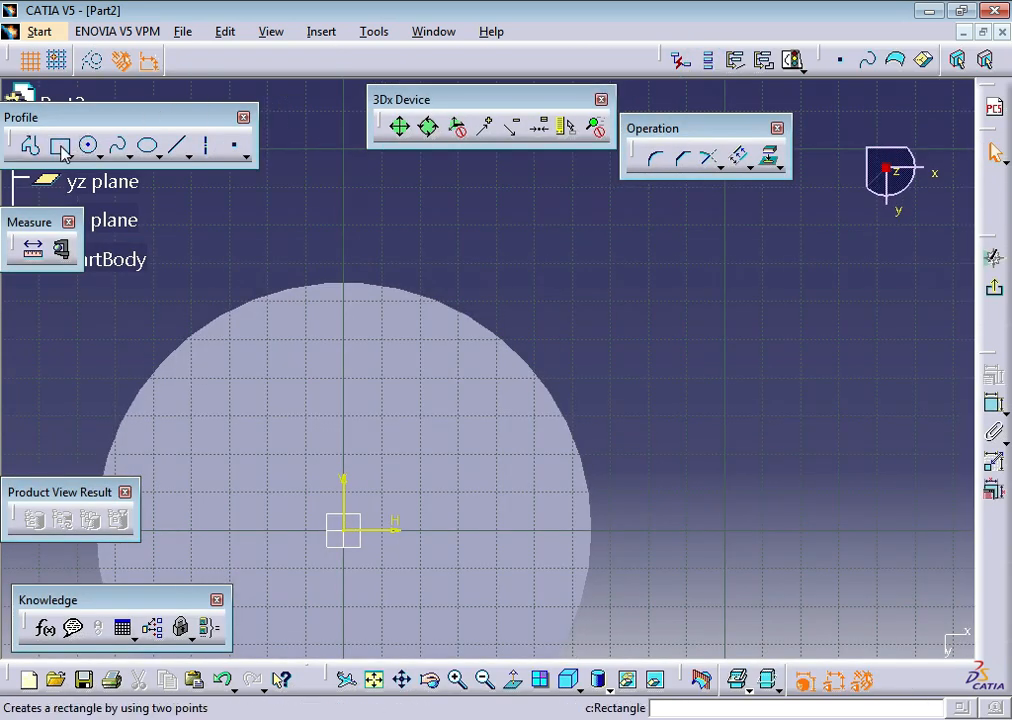
{"action": "left_click", "coordinate": [352, 536]}
{"action": "left_click", "coordinate": [68, 156]}
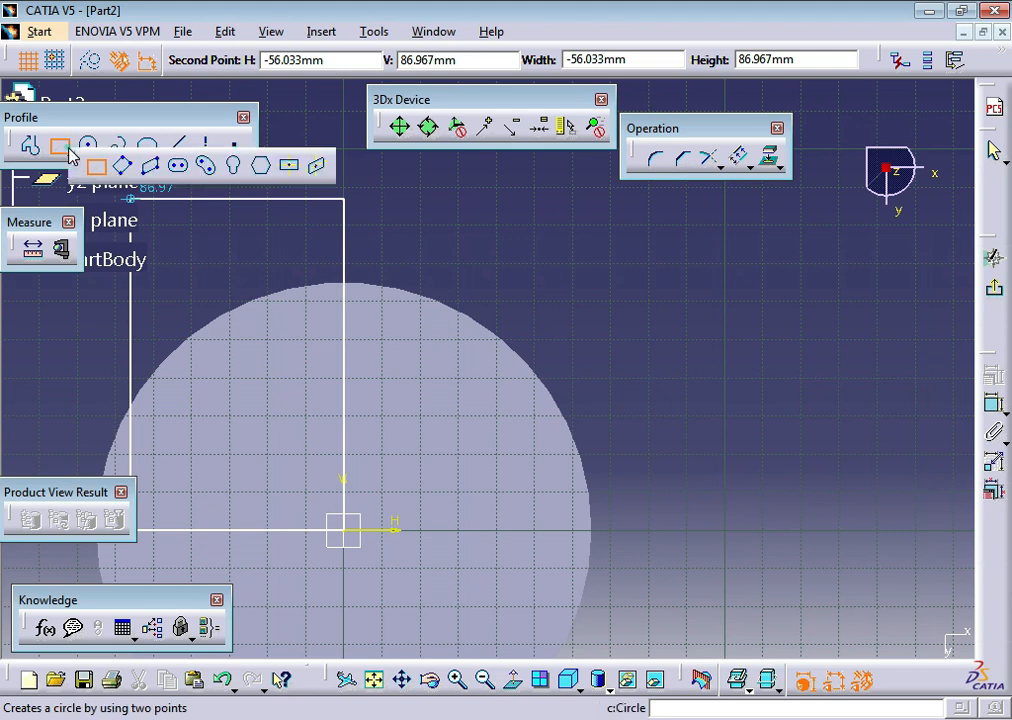
{"action": "left_click", "coordinate": [289, 165]}
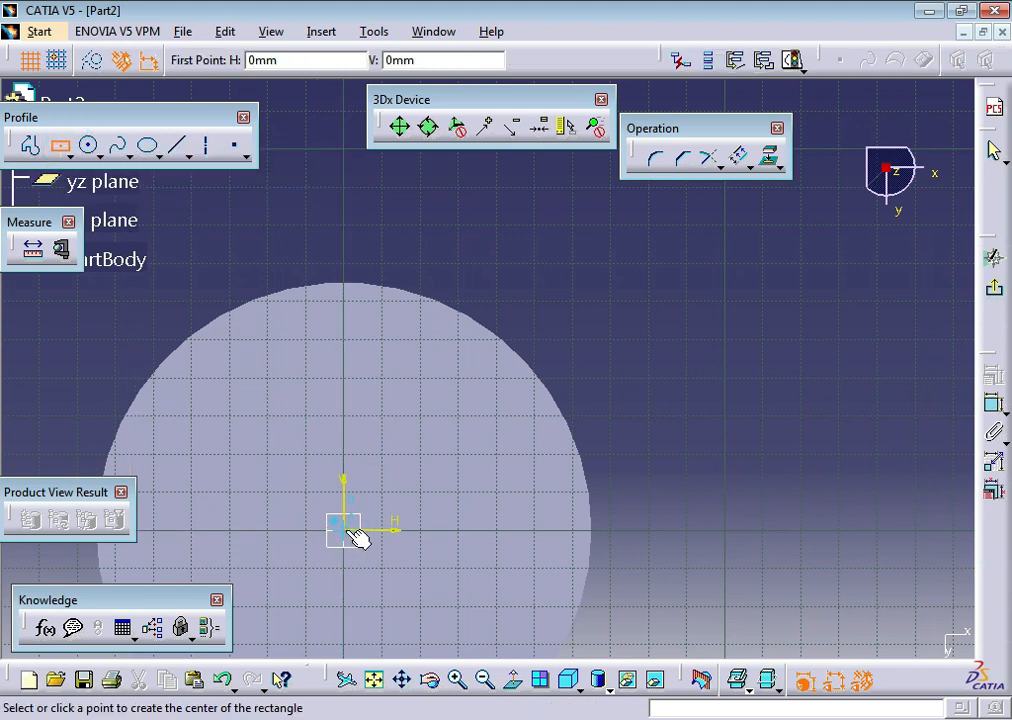
{"action": "left_click", "coordinate": [352, 533]}
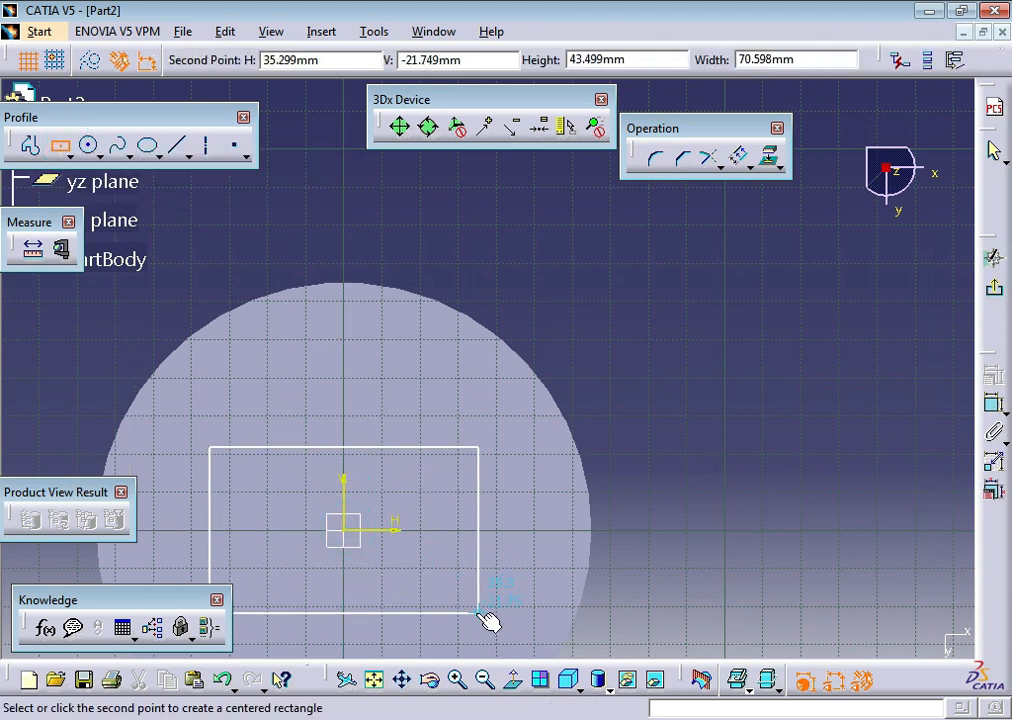
{"action": "left_click", "coordinate": [477, 612]}
Leave the sketch and extrude the centred rectangle into a pad with a length of 100 mm
{"action": "left_click", "coordinate": [993, 289]}
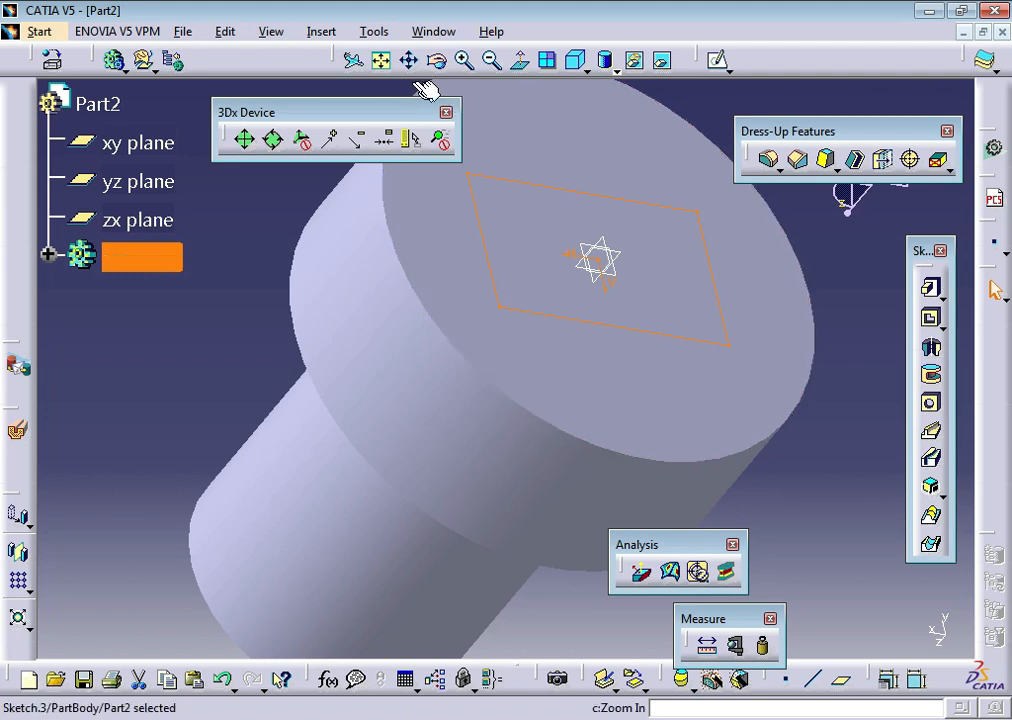
{"action": "left_click", "coordinate": [926, 291]}
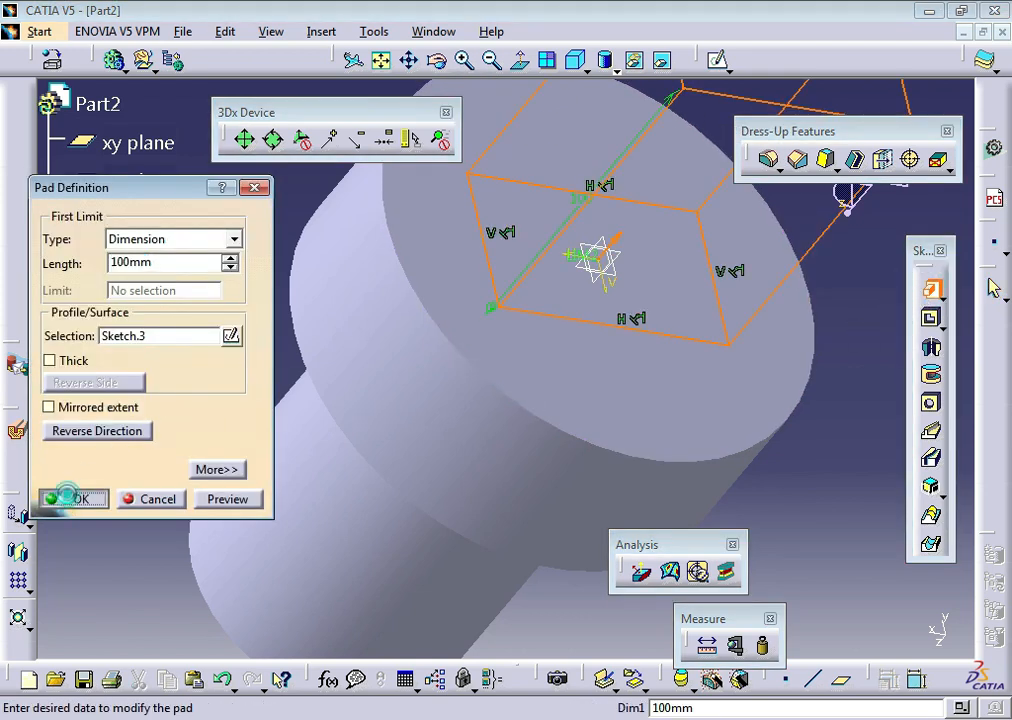
{"action": "left_click", "coordinate": [56, 498]}
{"action": "left_click", "coordinate": [797, 511]}
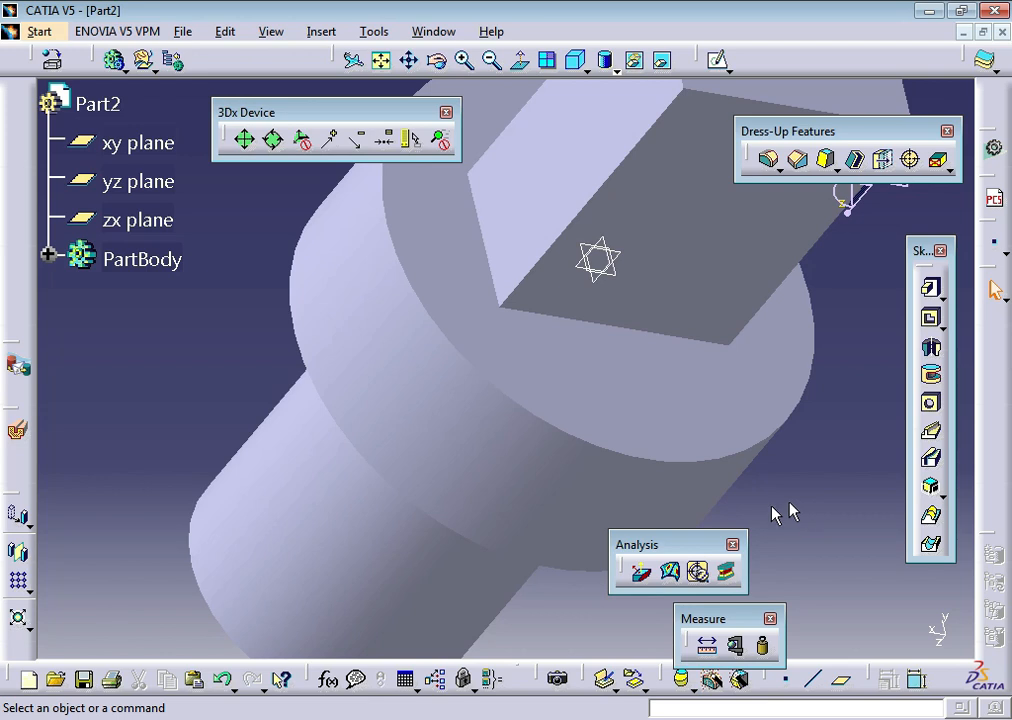
Save the sliding part as a CATPart file named Part2 in the Filmora folder
{"action": "left_click", "coordinate": [183, 31]}
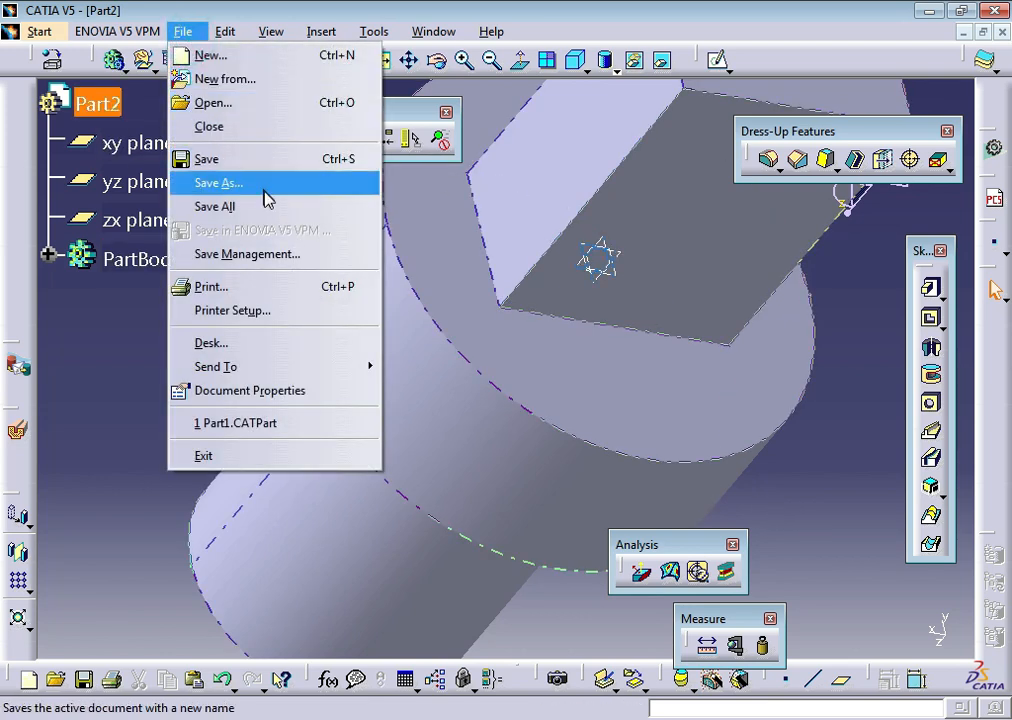
{"action": "left_click", "coordinate": [266, 195]}
{"action": "left_click", "coordinate": [734, 533]}
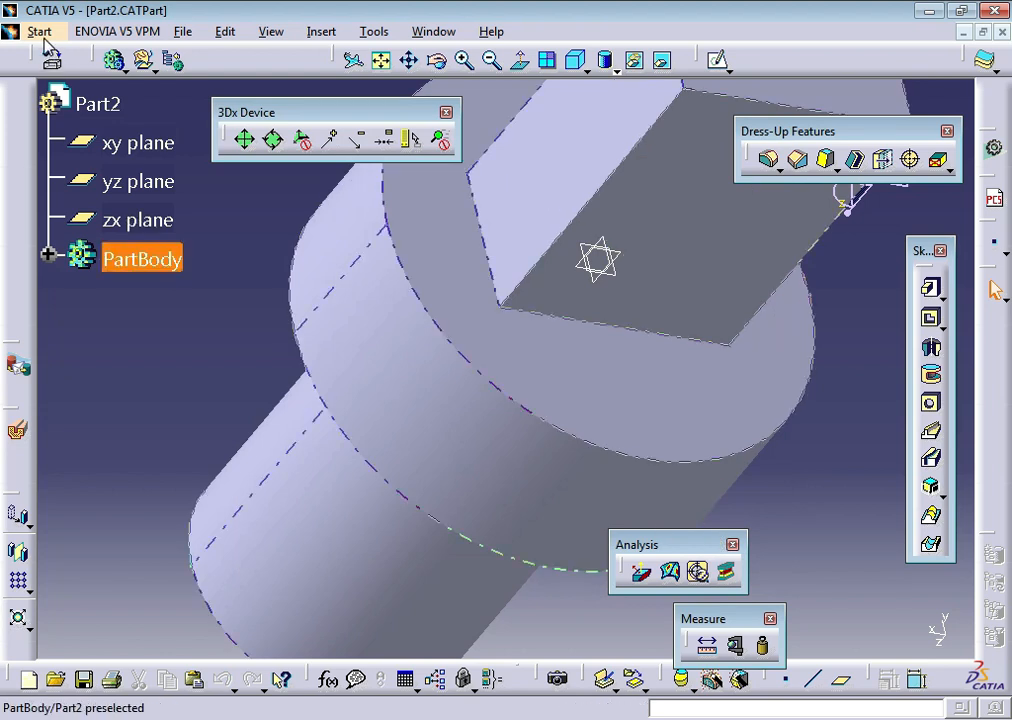
Create a new product in the Assembly Design workbench
{"action": "left_click", "coordinate": [40, 31]}
{"action": "mouse_move", "coordinate": [90, 79]}
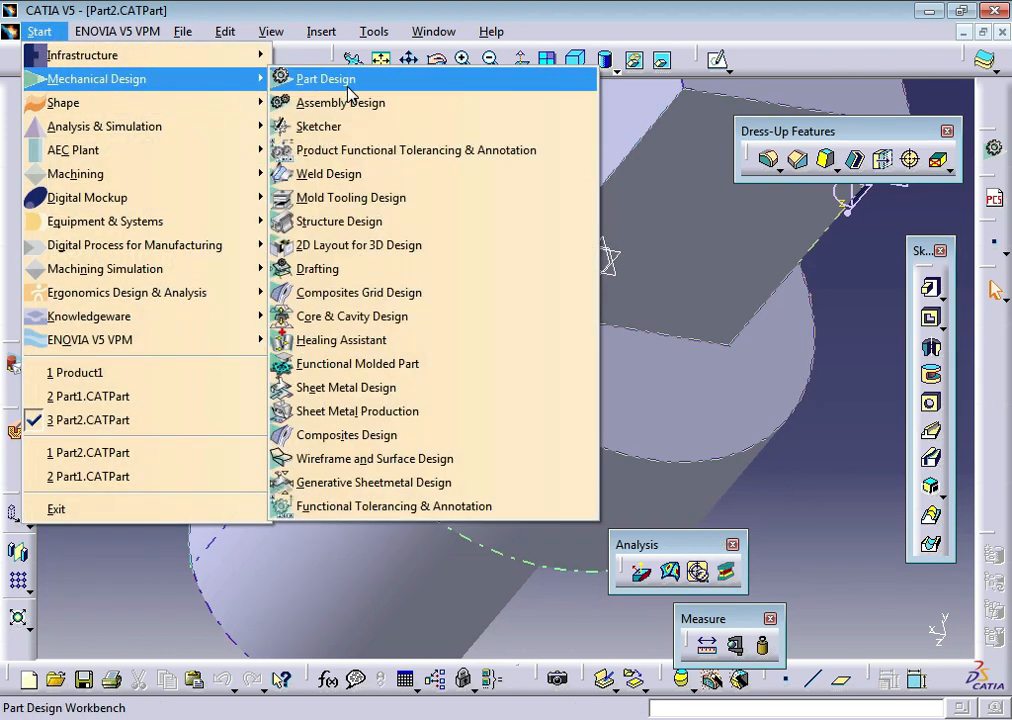
{"action": "left_click", "coordinate": [358, 102]}
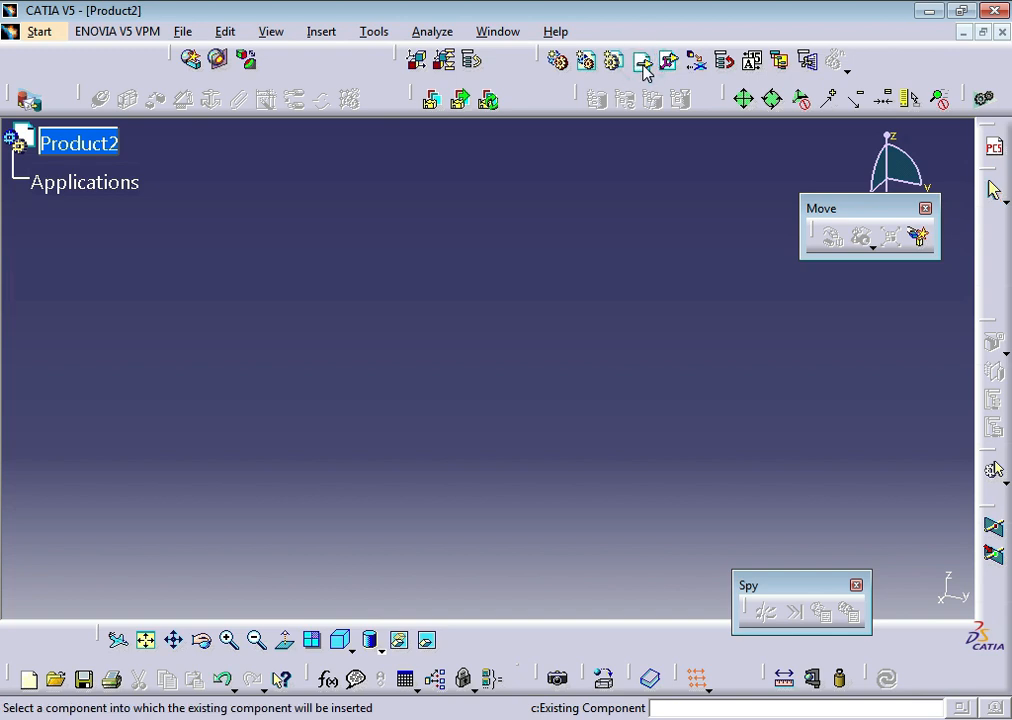
Insert Part1 and Part2 from the Filmora folder into the new product as existing components
{"action": "left_click", "coordinate": [46, 141]}
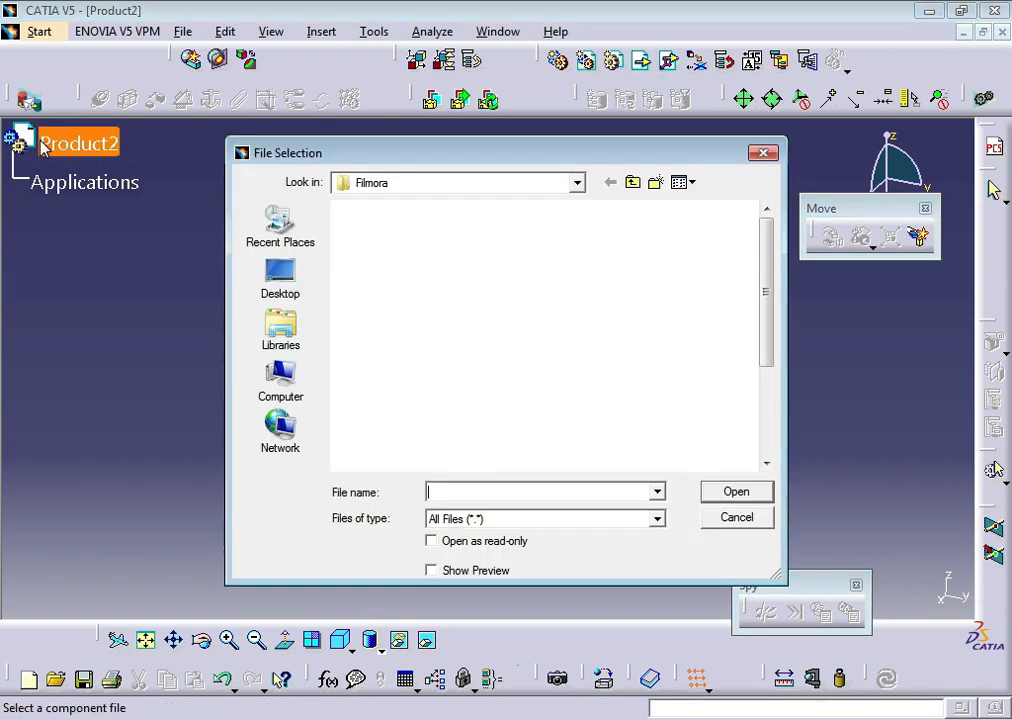
{"action": "left_click_drag", "start_coordinate": [768, 285], "coordinate": [768, 372]}
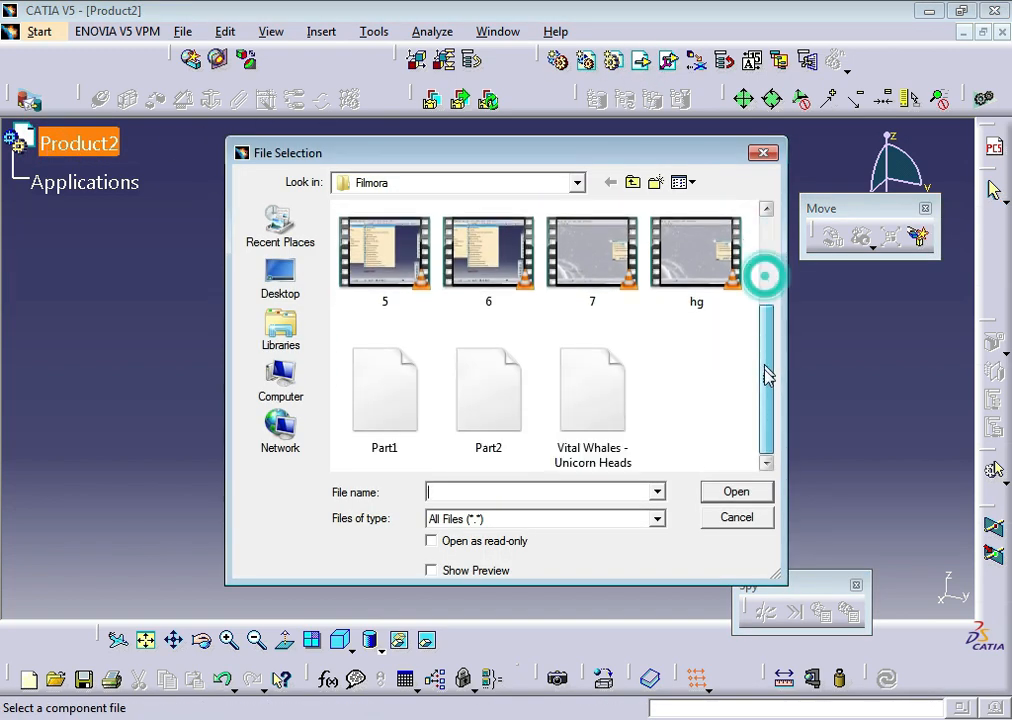
{"action": "left_click", "coordinate": [490, 400]}
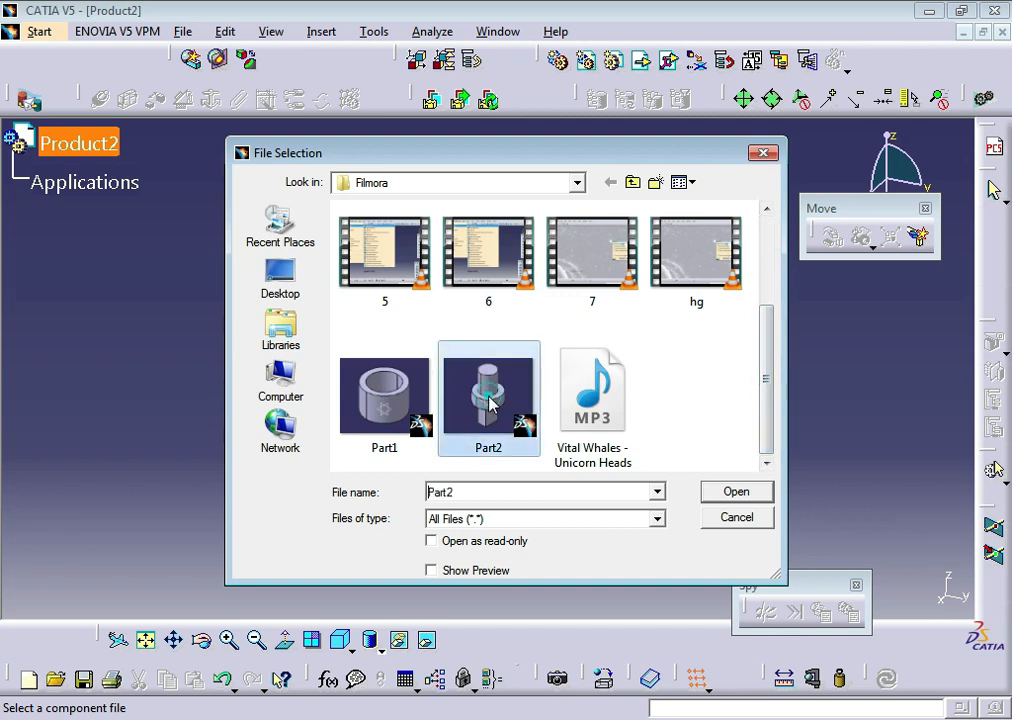
{"action": "left_click", "coordinate": [363, 401], "text": "ctrl"}
{"action": "left_click", "coordinate": [737, 491]}
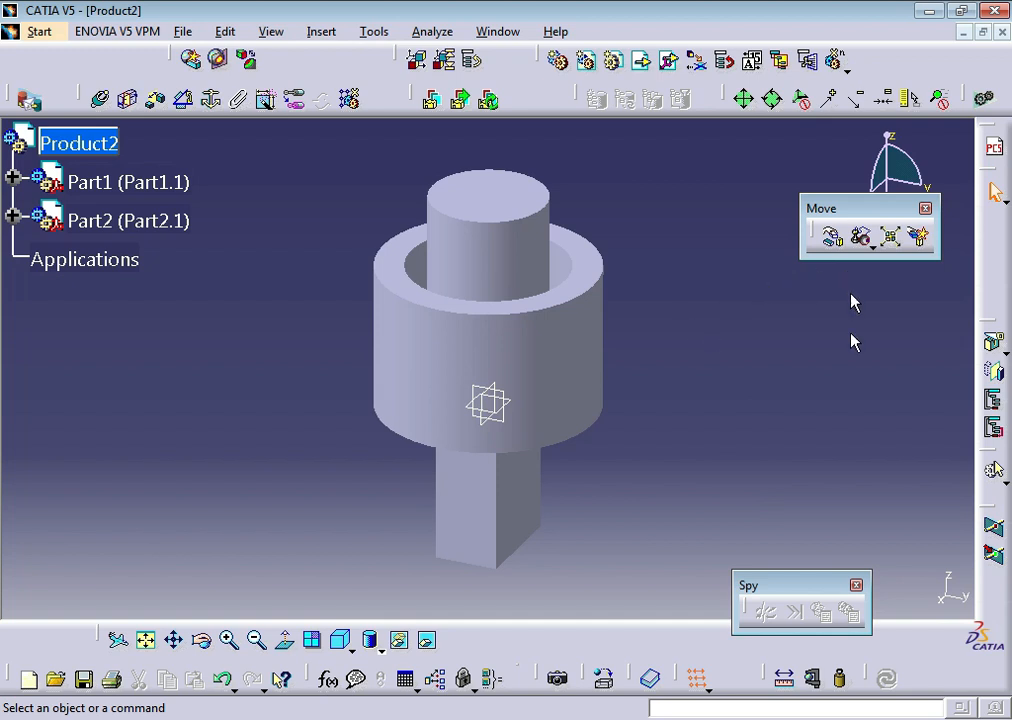
Move the sliding part (Part2) upward along the Z axis relative to the hollow cylinder with the Manipulation tool
{"action": "left_click", "coordinate": [488, 253]}
{"action": "left_click", "coordinate": [833, 237]}
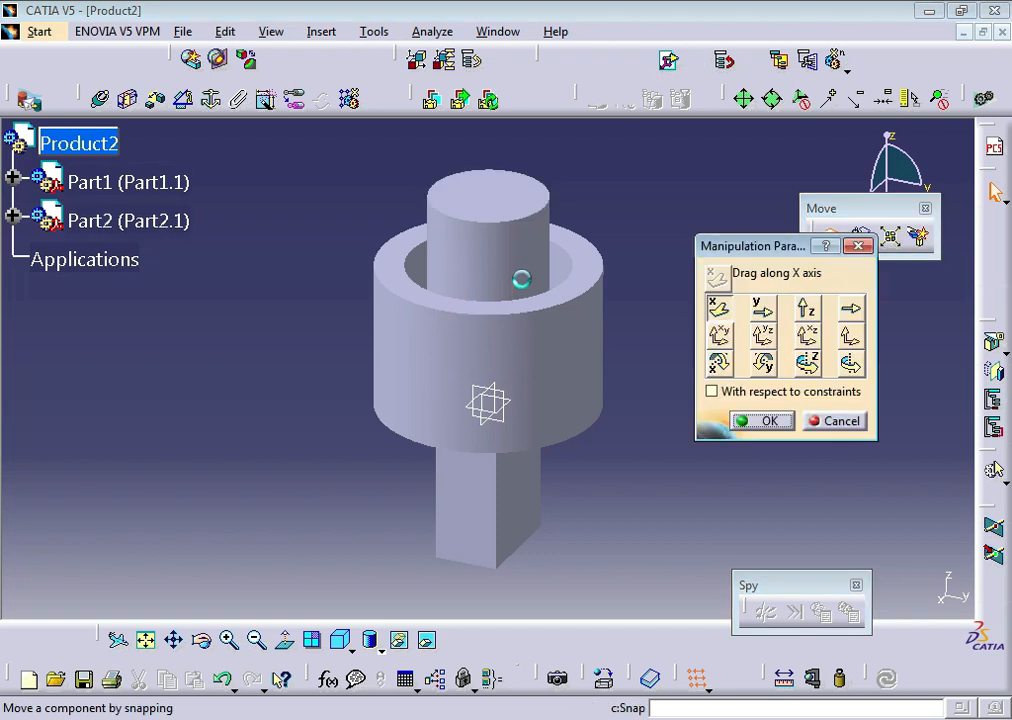
{"action": "left_click", "coordinate": [806, 308]}
{"action": "left_click_drag", "start_coordinate": [483, 262], "coordinate": [511, 215]}
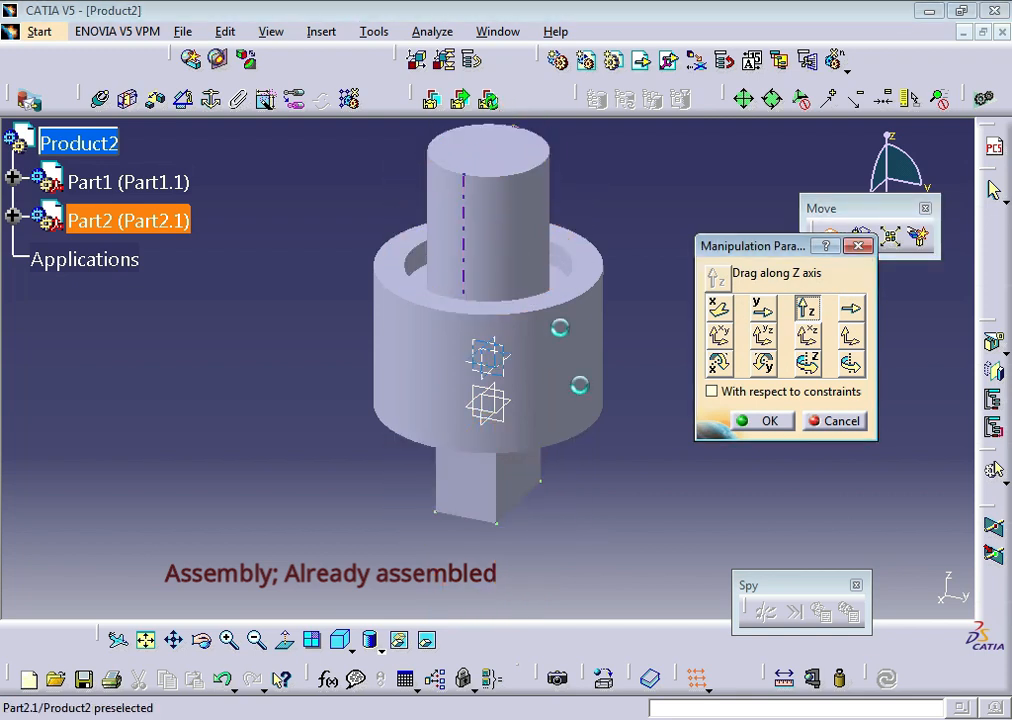
{"action": "left_click", "coordinate": [170, 641]}
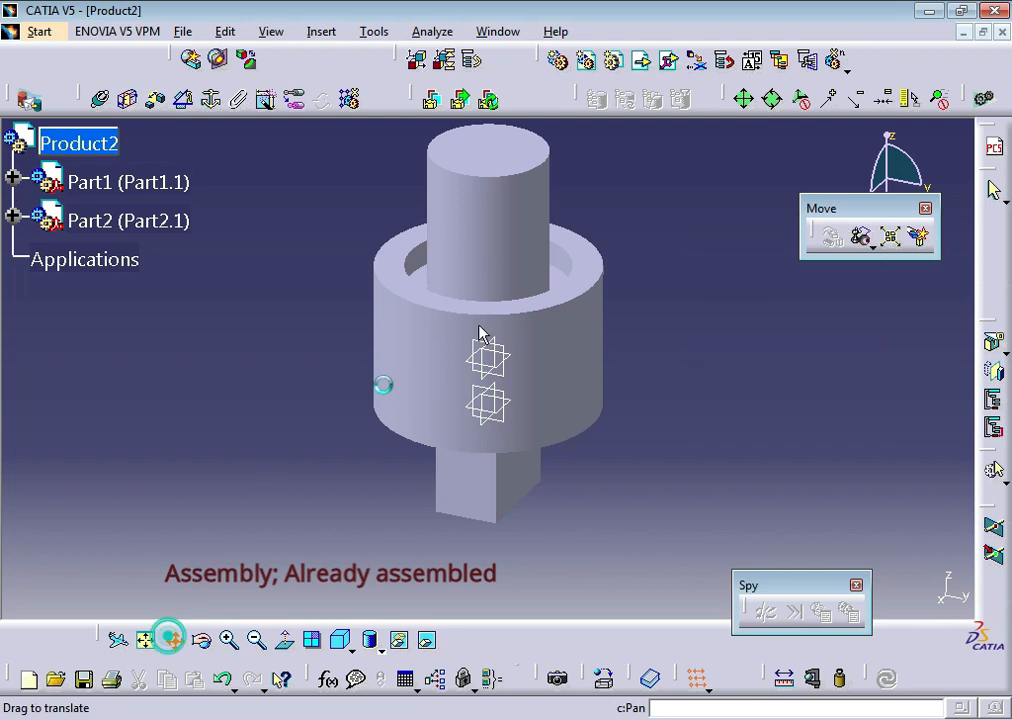
{"action": "left_click_drag", "start_coordinate": [508, 296], "coordinate": [497, 429]}
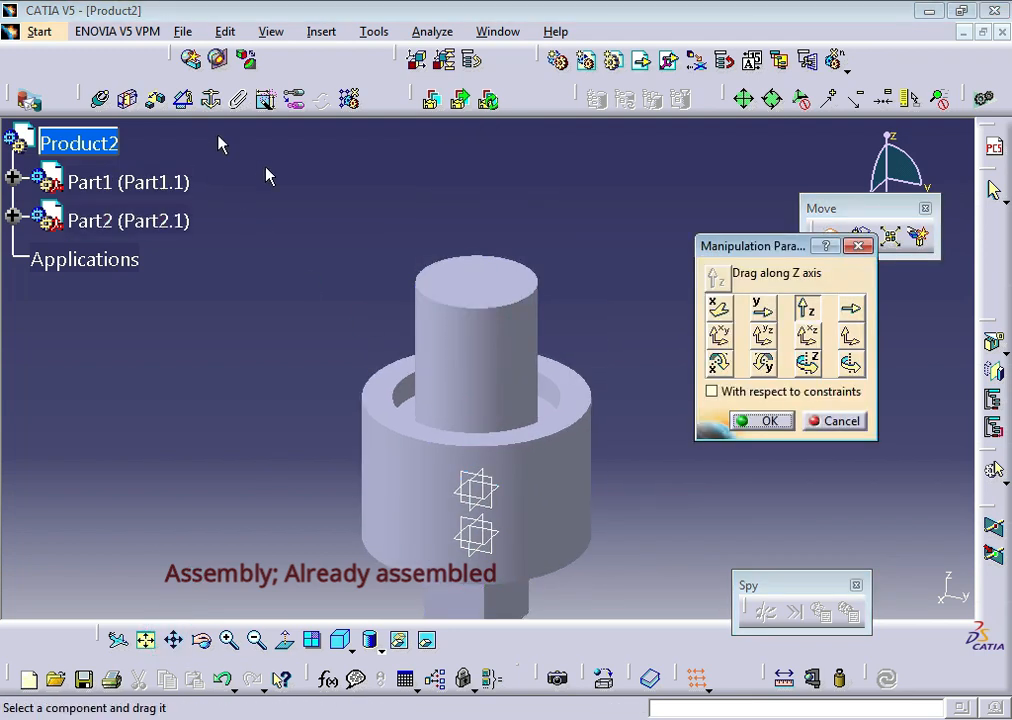
{"action": "left_click", "coordinate": [768, 420]}
Add a coincidence constraint between the axis of the sliding part's cylinder and the axis of the hollow cylinder
{"action": "left_click", "coordinate": [126, 100]}
{"action": "left_click", "coordinate": [101, 99]}
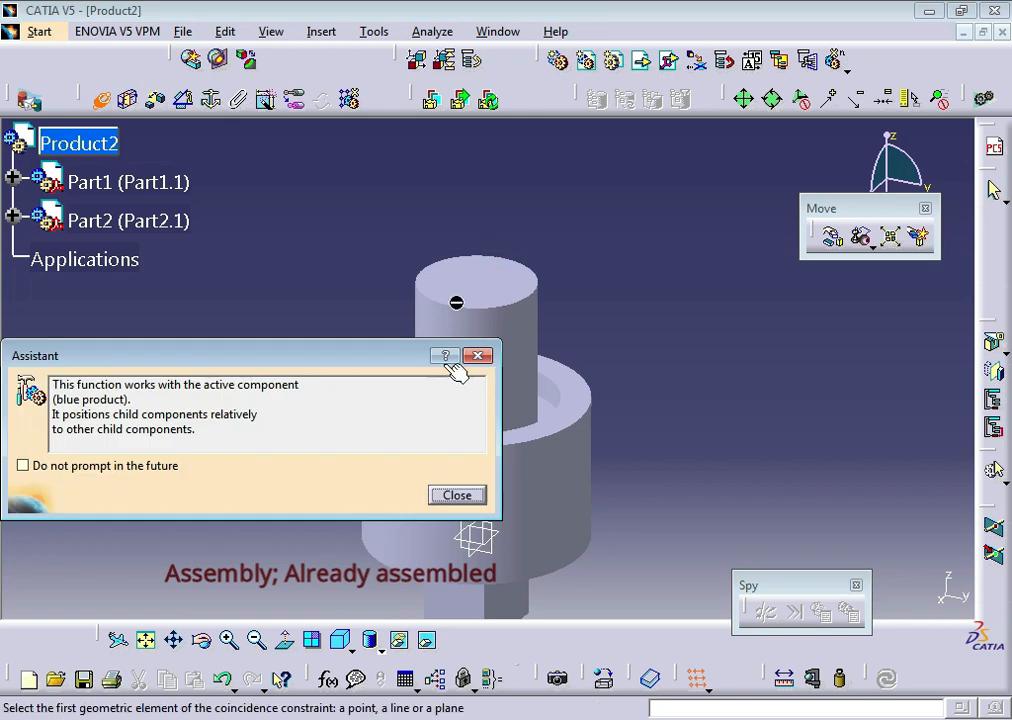
{"action": "left_click", "coordinate": [478, 495]}
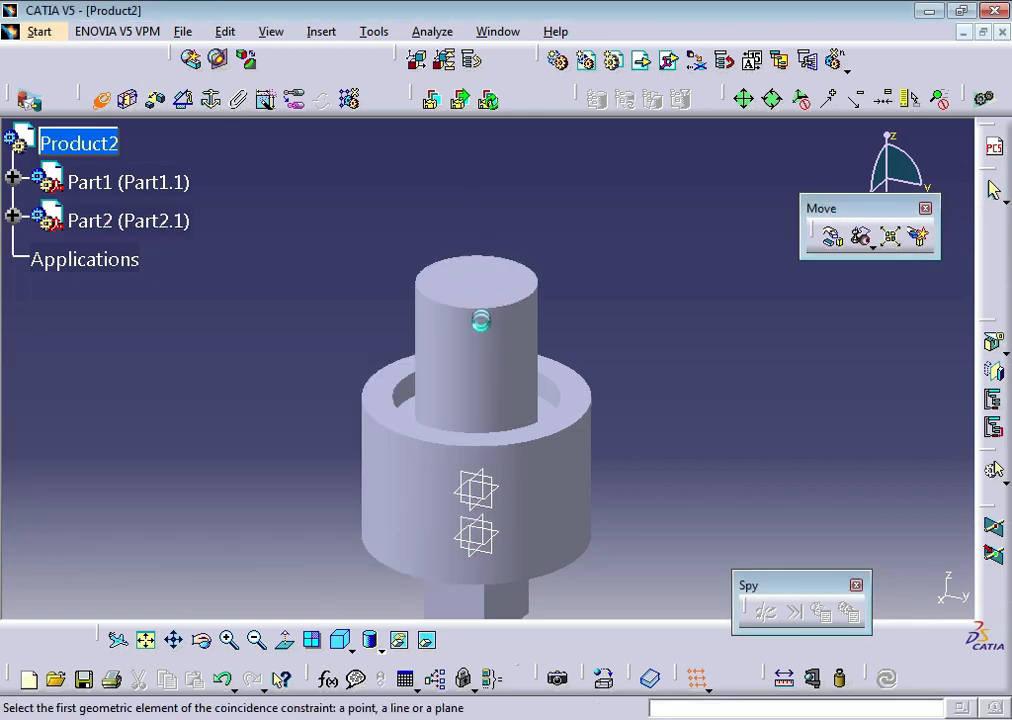
{"action": "left_click", "coordinate": [476, 334]}
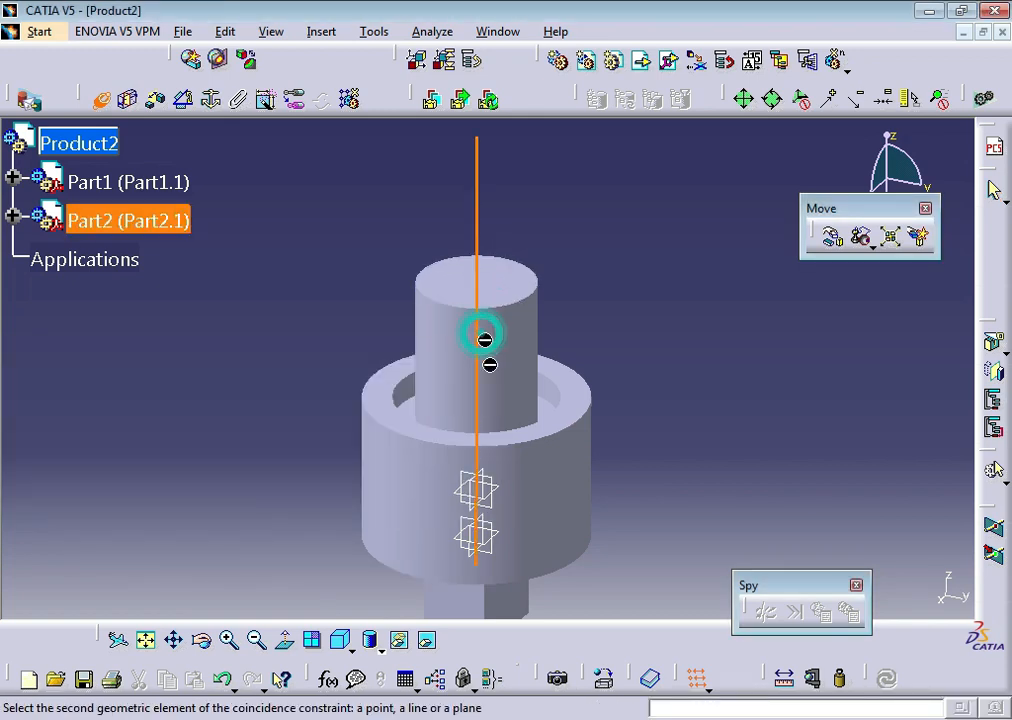
{"action": "left_click", "coordinate": [481, 569]}
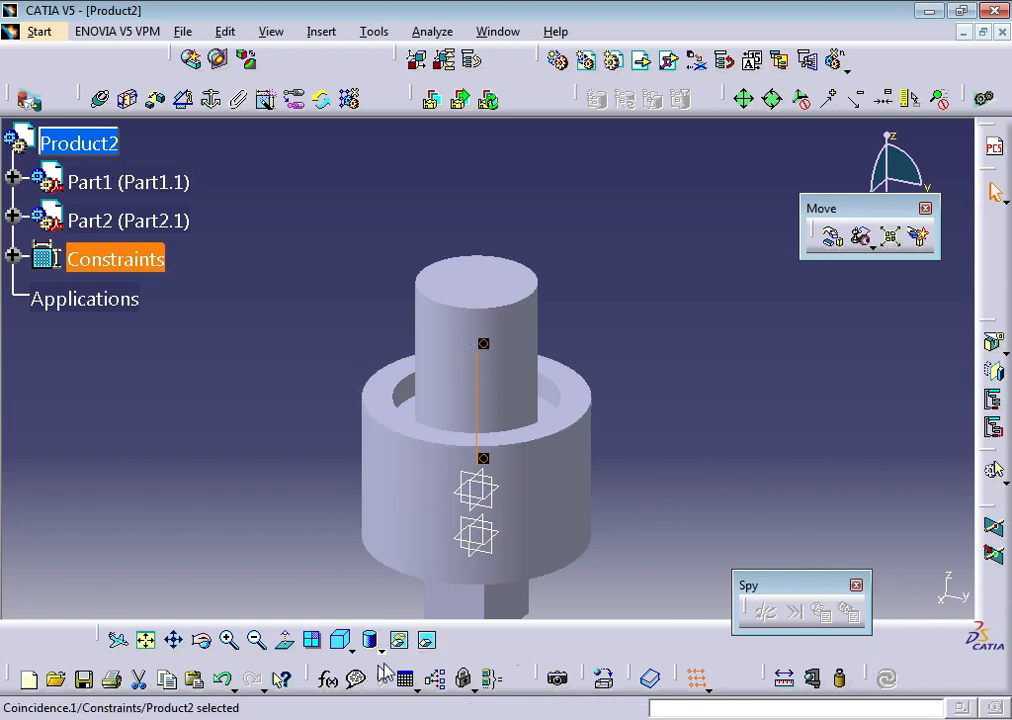
Fix the hollow cylinder (Part1) in space with a Fix constraint
{"action": "left_click", "coordinate": [146, 642]}
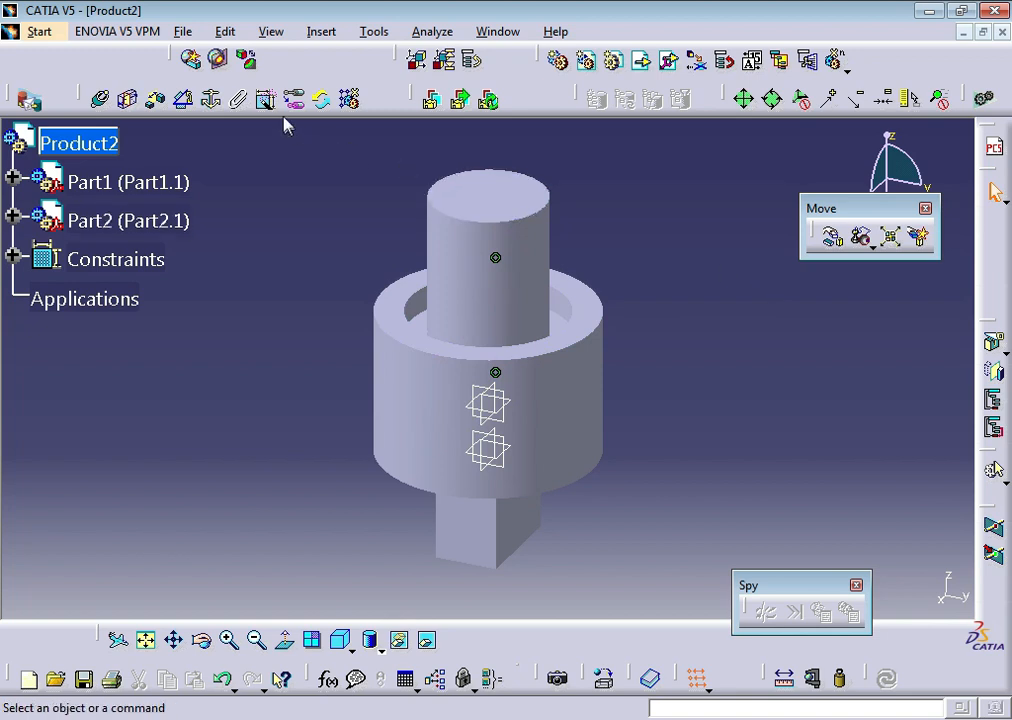
{"action": "left_click", "coordinate": [211, 99]}
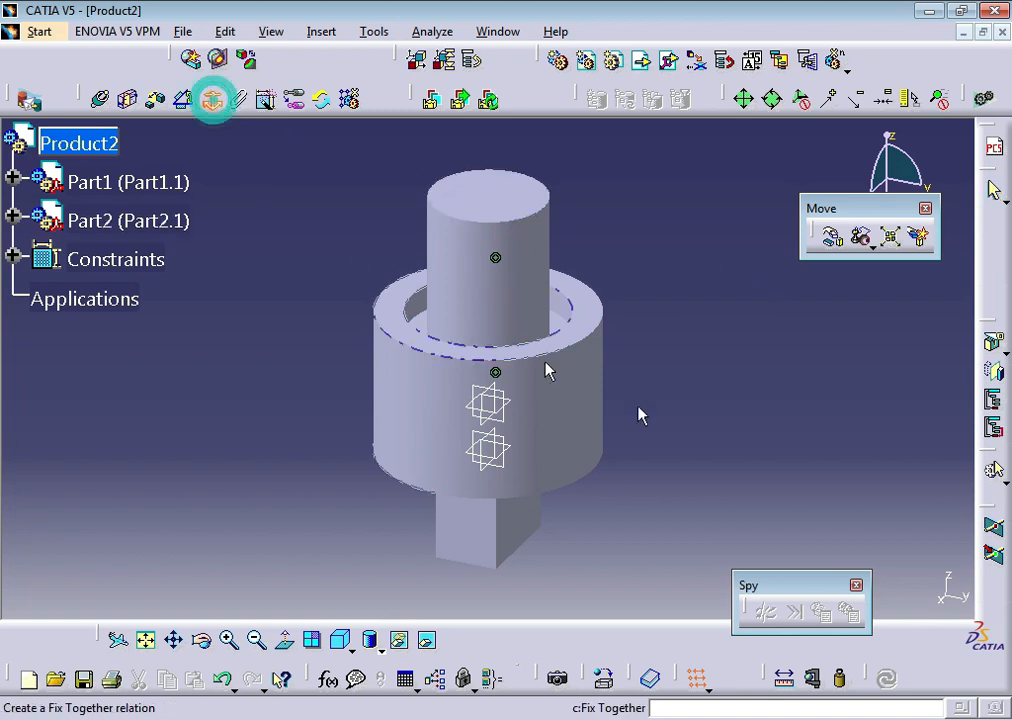
{"action": "left_click", "coordinate": [586, 405]}
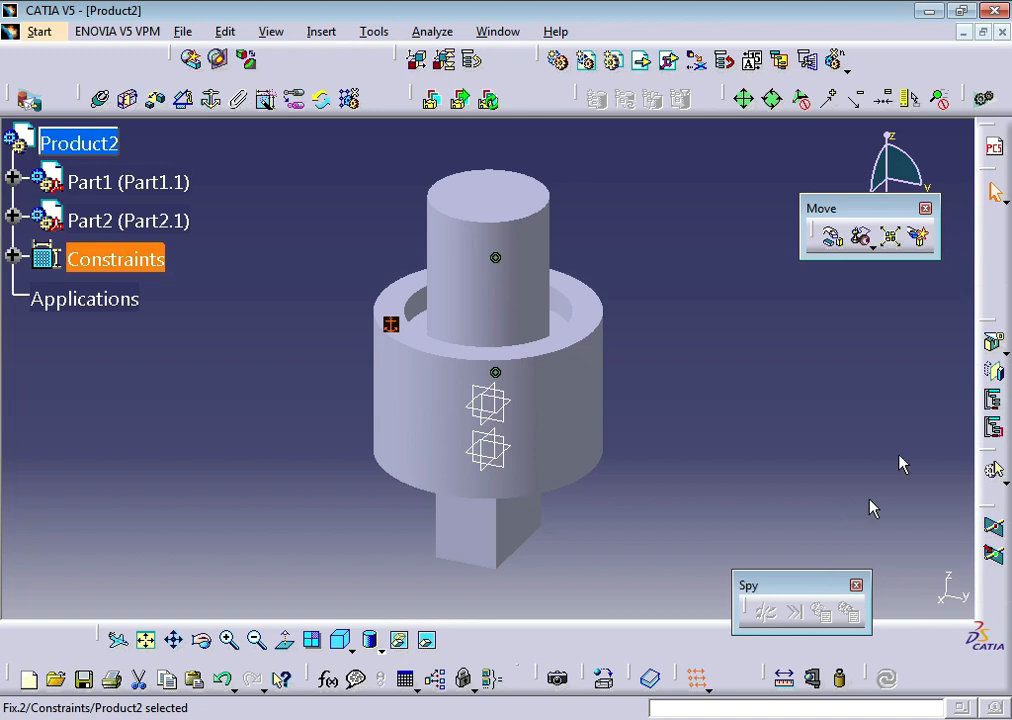
Switch the product to the DMU Kinematics workbench
{"action": "left_click", "coordinate": [40, 31]}
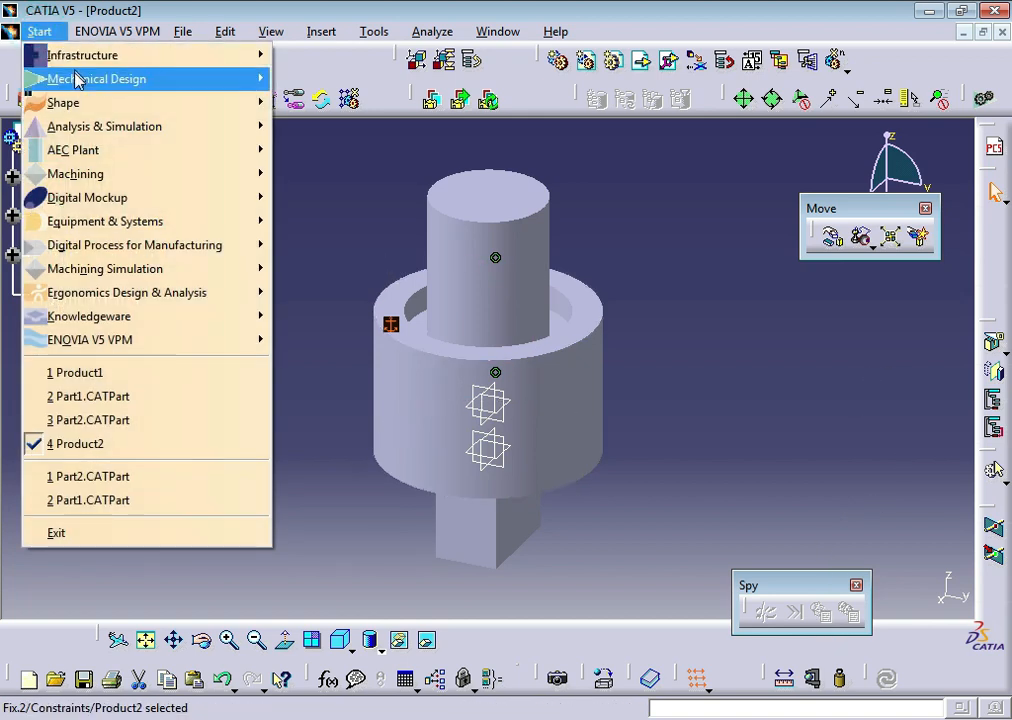
{"action": "mouse_move", "coordinate": [224, 88]}
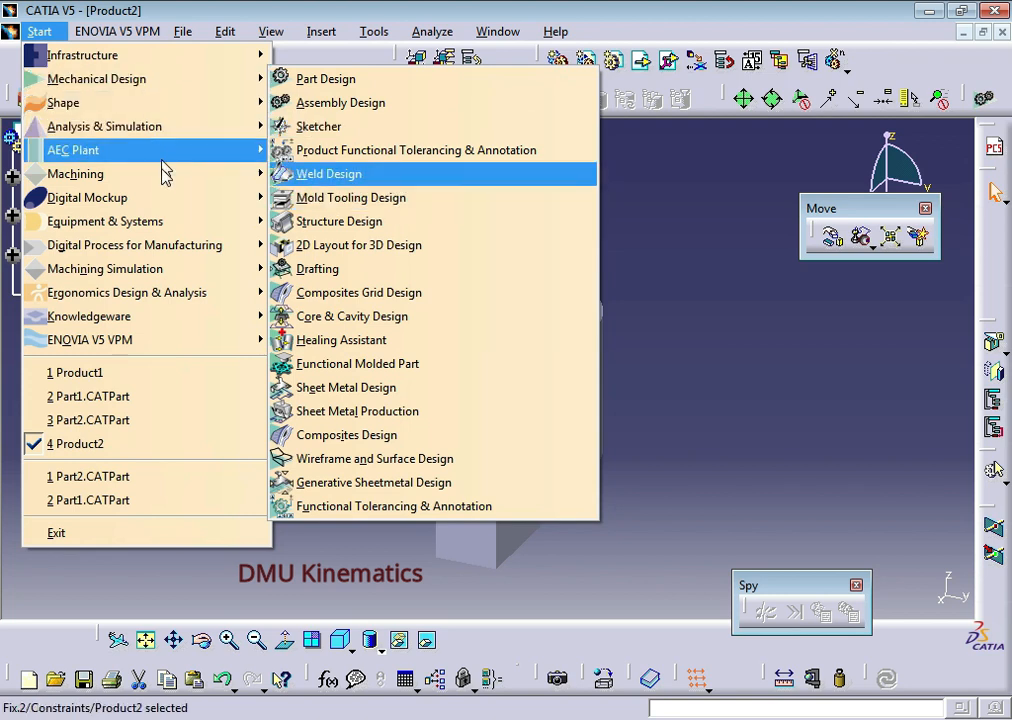
{"action": "mouse_move", "coordinate": [168, 205]}
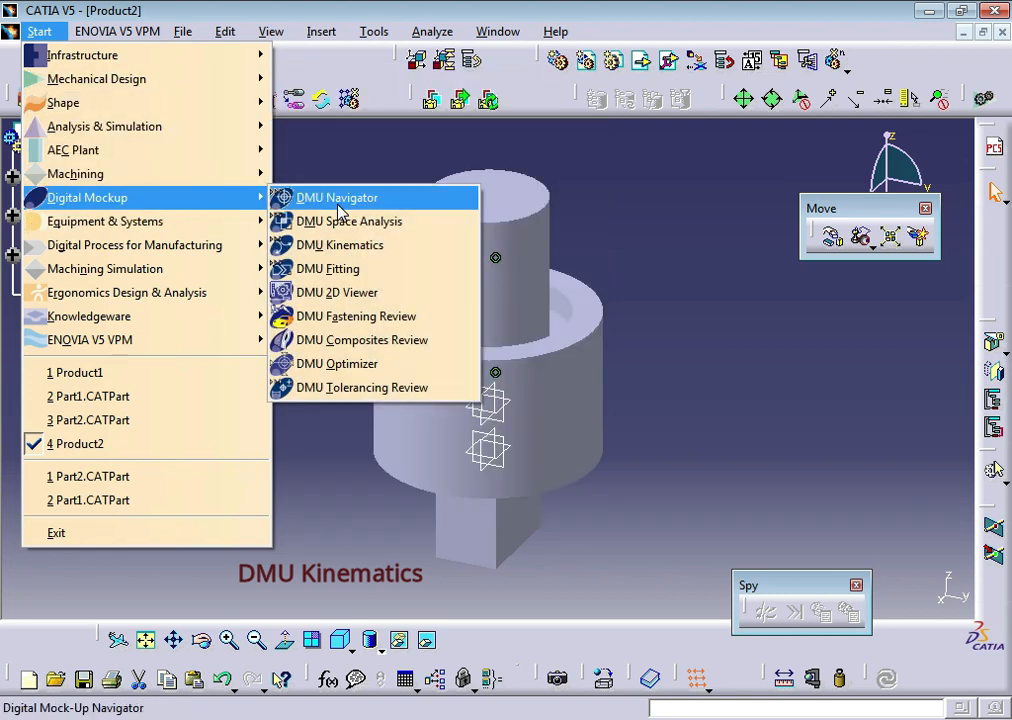
{"action": "left_click", "coordinate": [360, 256]}
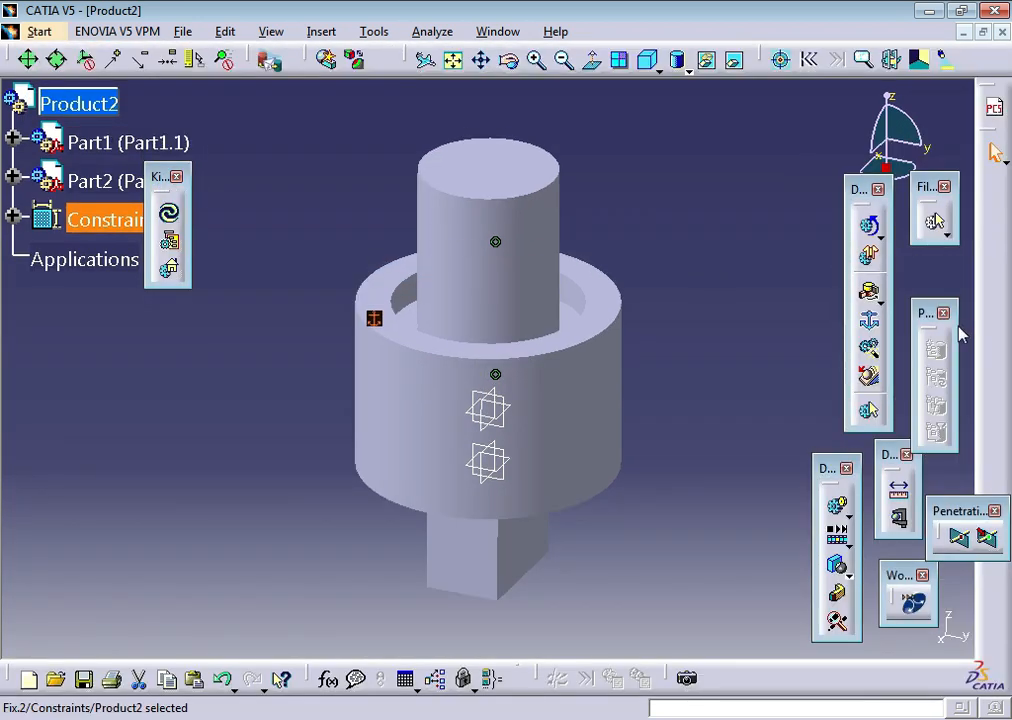
Create a new mechanism named Mechanism.1 and define the hollow cylinder as its fixed part
{"action": "left_click", "coordinate": [868, 320]}
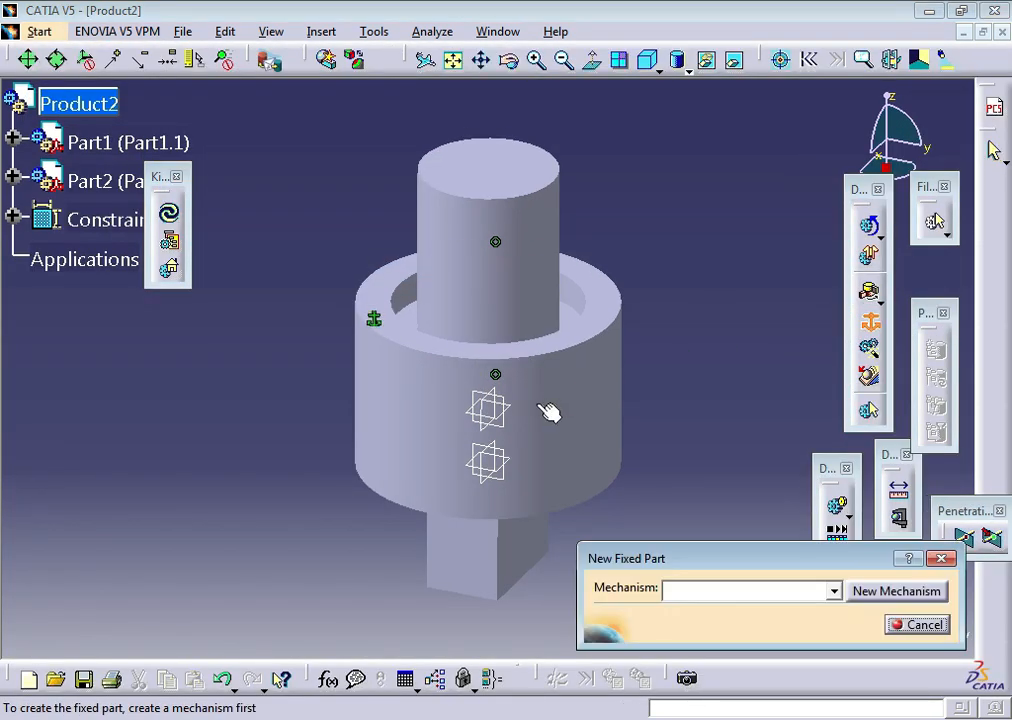
{"action": "left_click", "coordinate": [876, 591]}
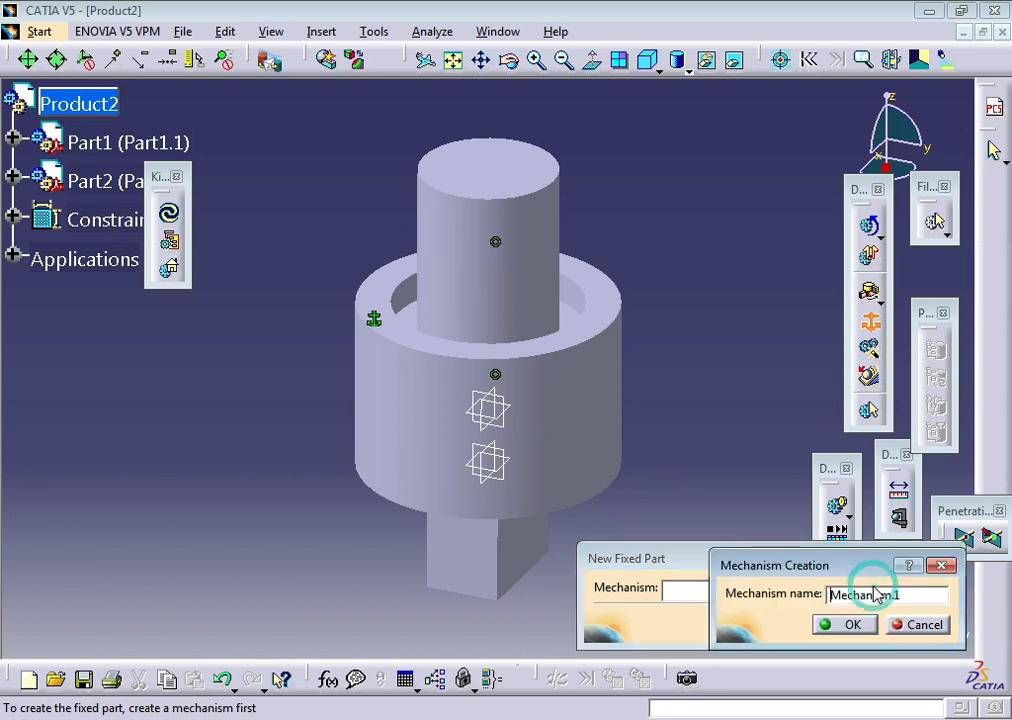
{"action": "left_click", "coordinate": [846, 624]}
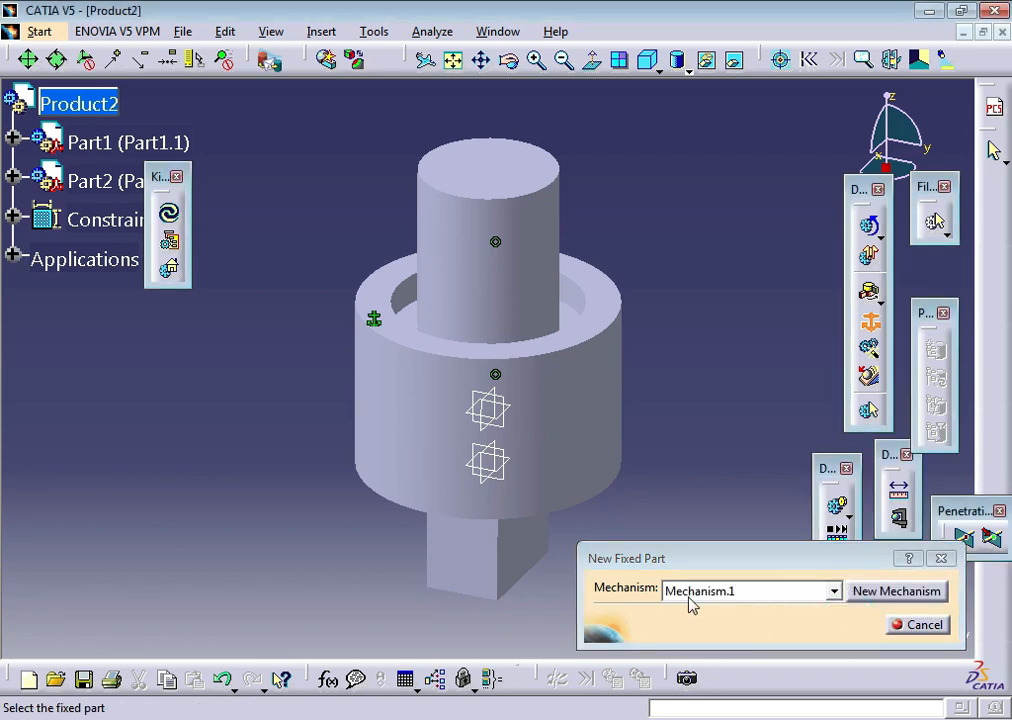
{"action": "left_click", "coordinate": [600, 422]}
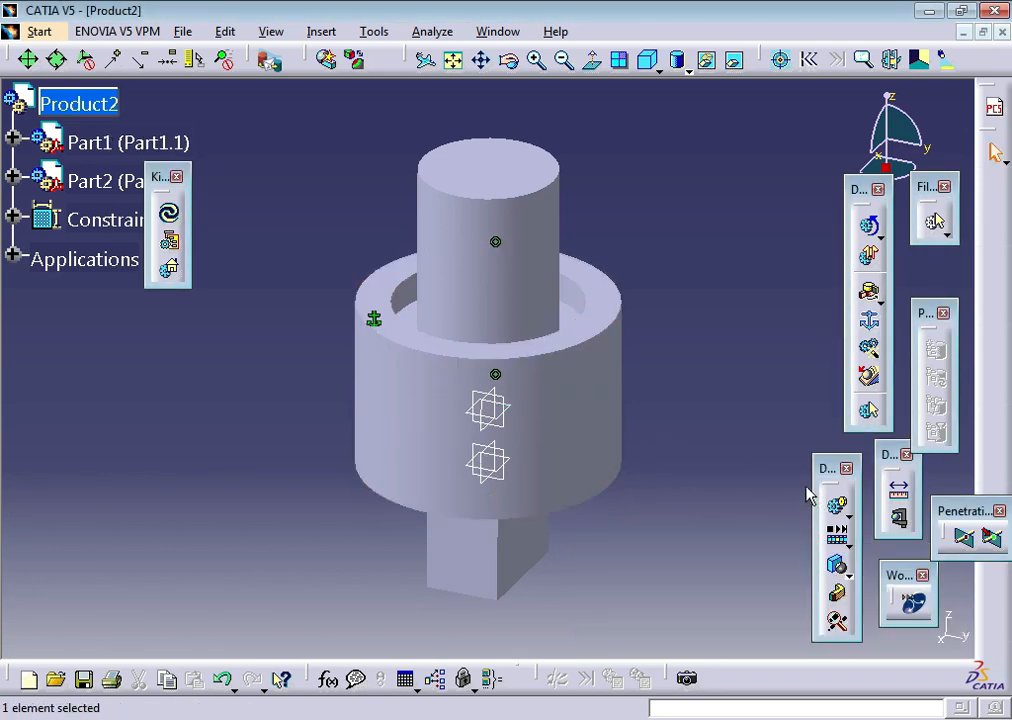
Create a cylindrical joint between the axes of the sliding part and the hollow cylinder, both angle driven and length driven
{"action": "left_click", "coordinate": [871, 232]}
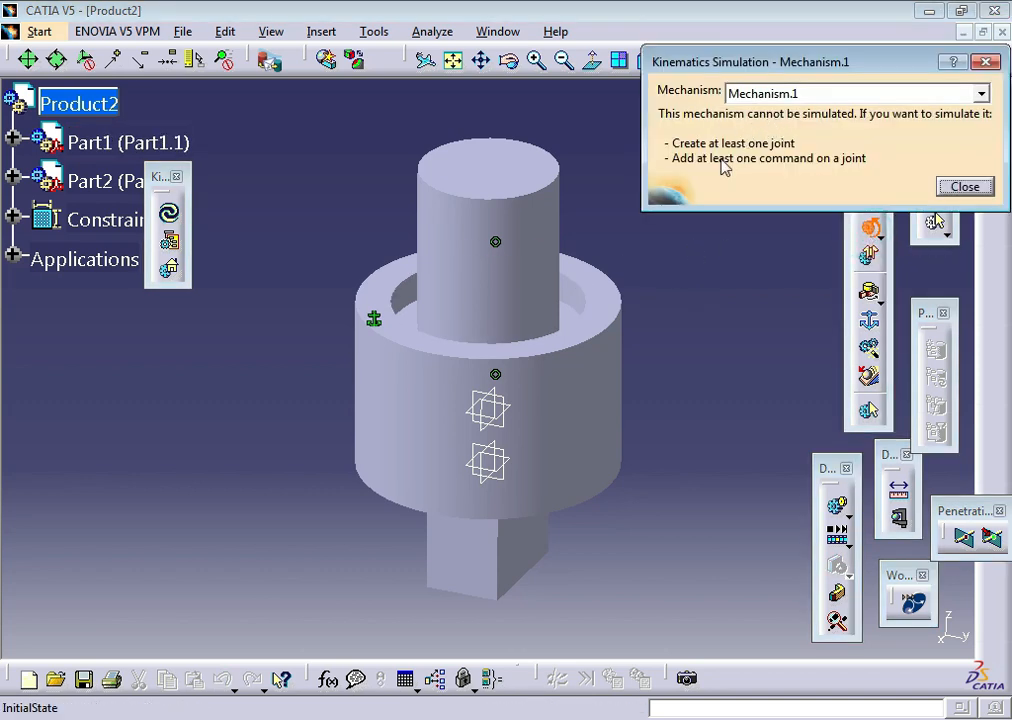
{"action": "left_click", "coordinate": [986, 62]}
{"action": "left_click", "coordinate": [878, 297]}
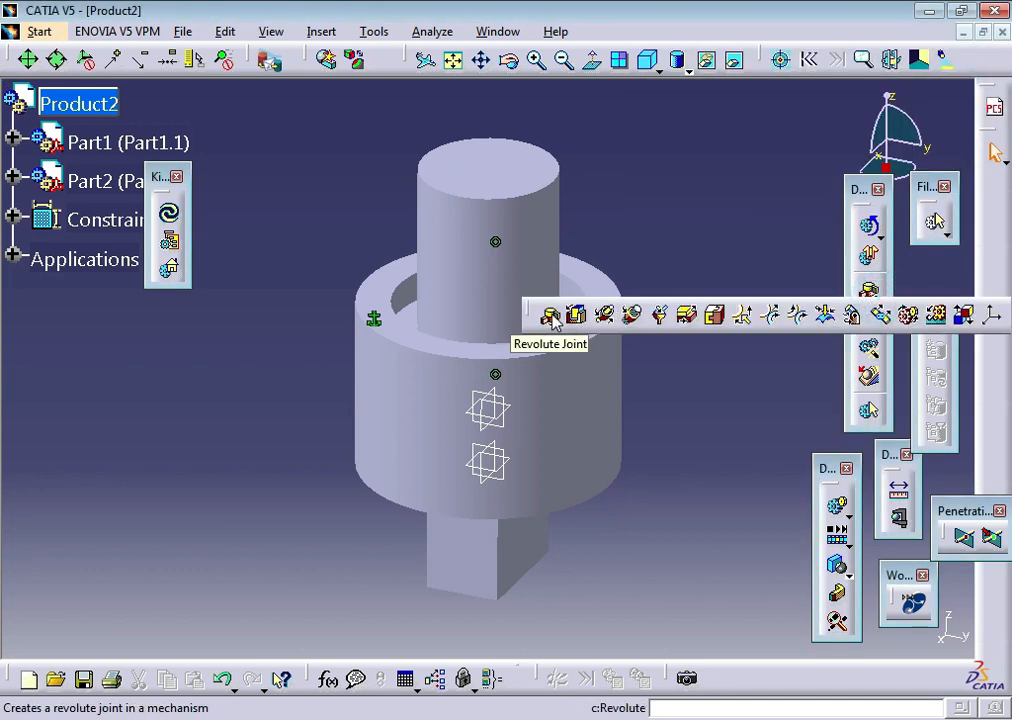
{"action": "left_click", "coordinate": [607, 316]}
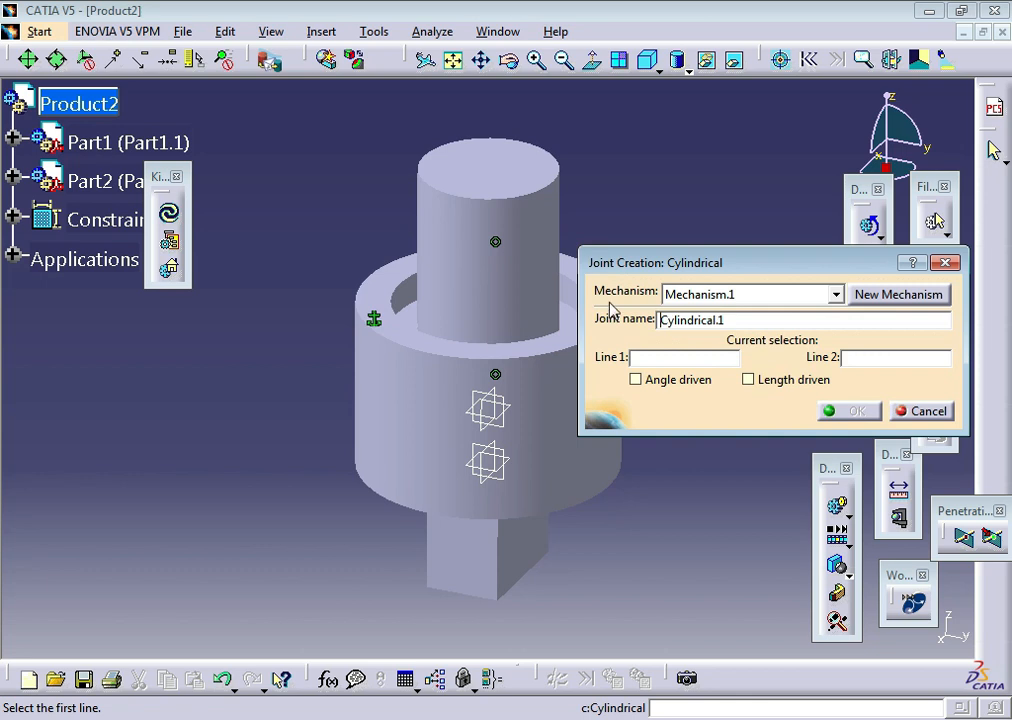
{"action": "left_click", "coordinate": [494, 287]}
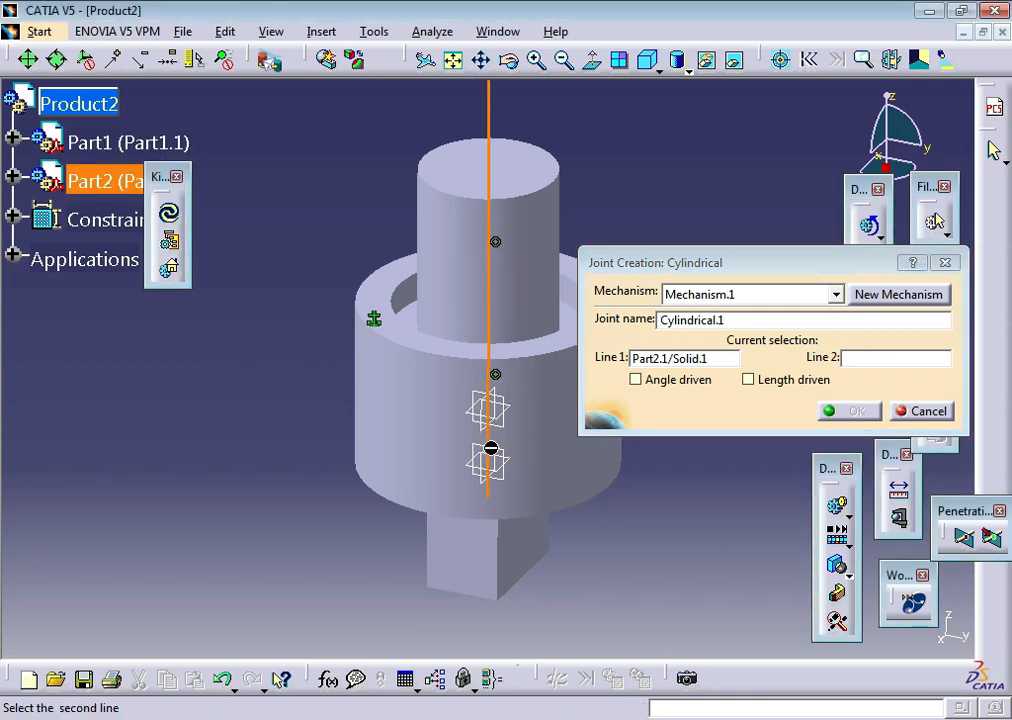
{"action": "left_click", "coordinate": [505, 506]}
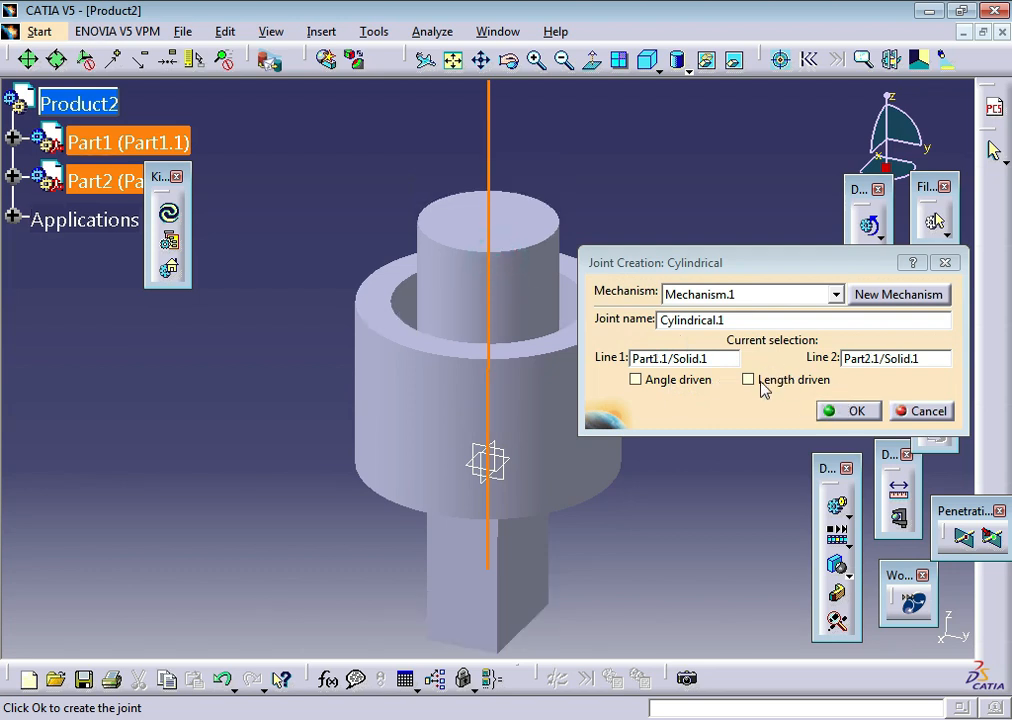
{"action": "left_click", "coordinate": [762, 384]}
{"action": "left_click", "coordinate": [658, 381]}
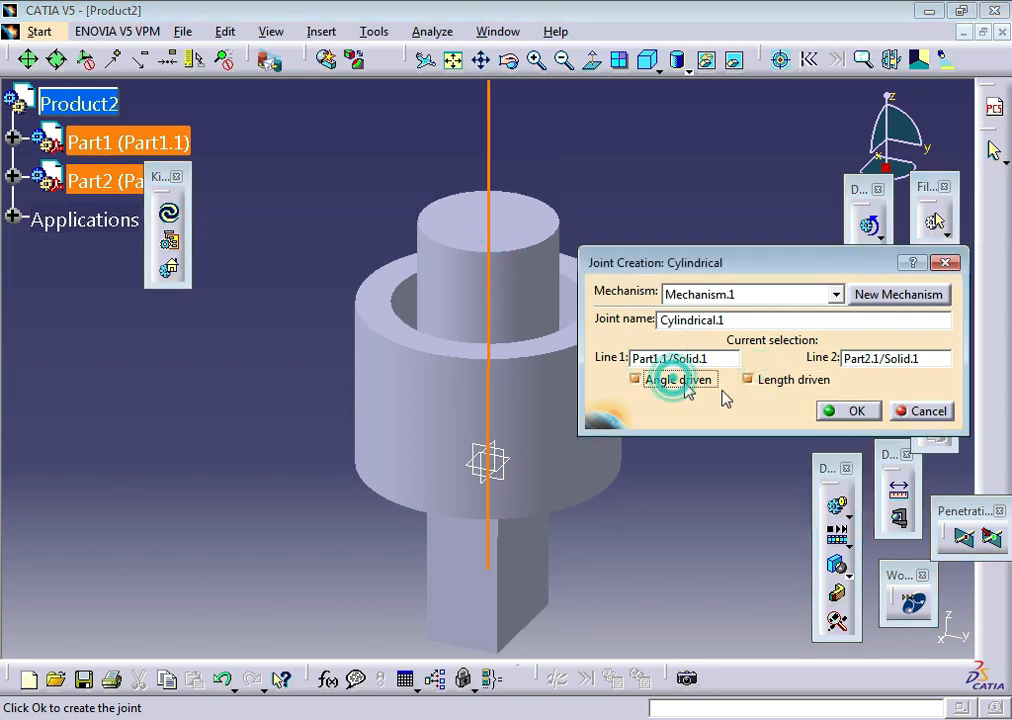
{"action": "left_click", "coordinate": [852, 411]}
{"action": "left_click", "coordinate": [592, 414]}
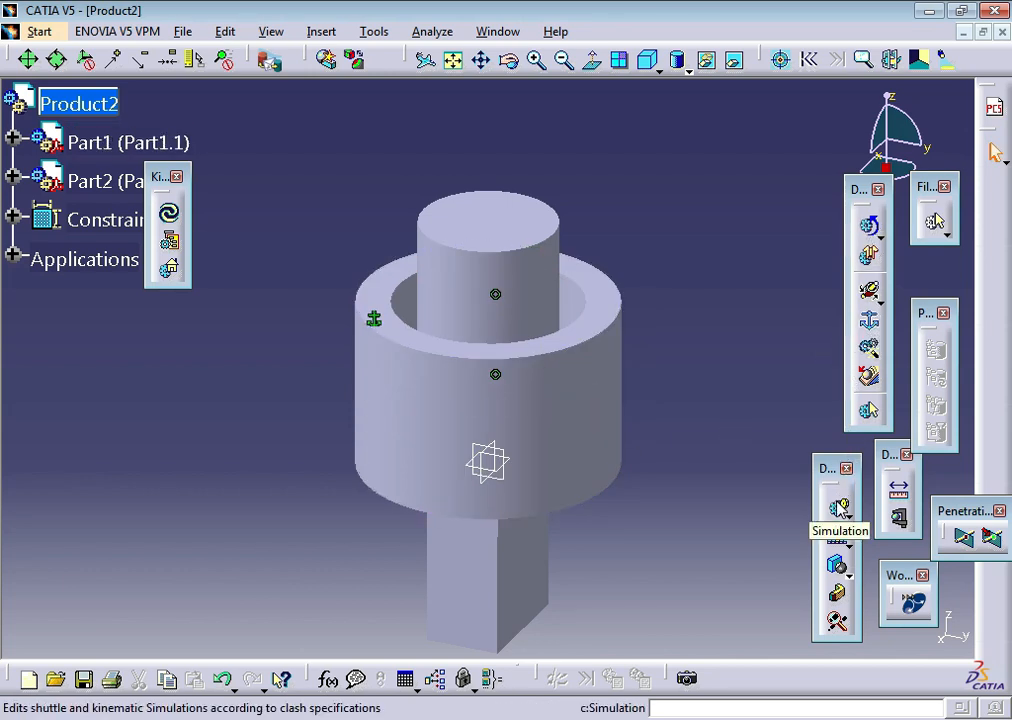
Start a simulation of the mechanism, set Command.1 to 129.6 and Command.2 to 40, and insert this position
{"action": "left_click", "coordinate": [838, 505]}
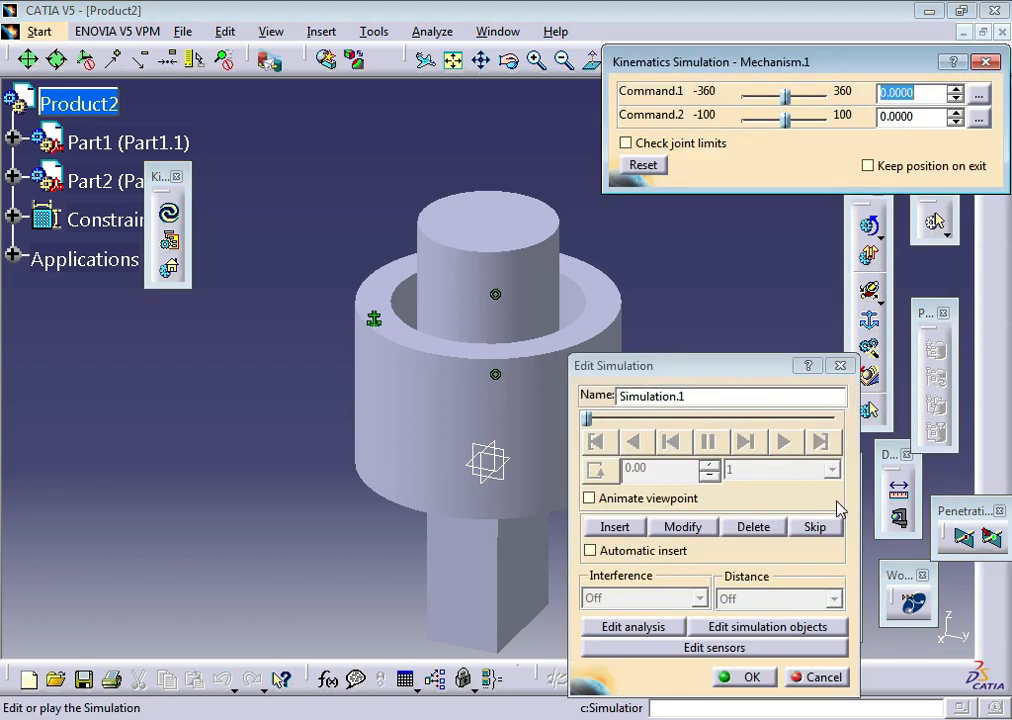
{"action": "left_click_drag", "start_coordinate": [786, 101], "coordinate": [806, 122]}
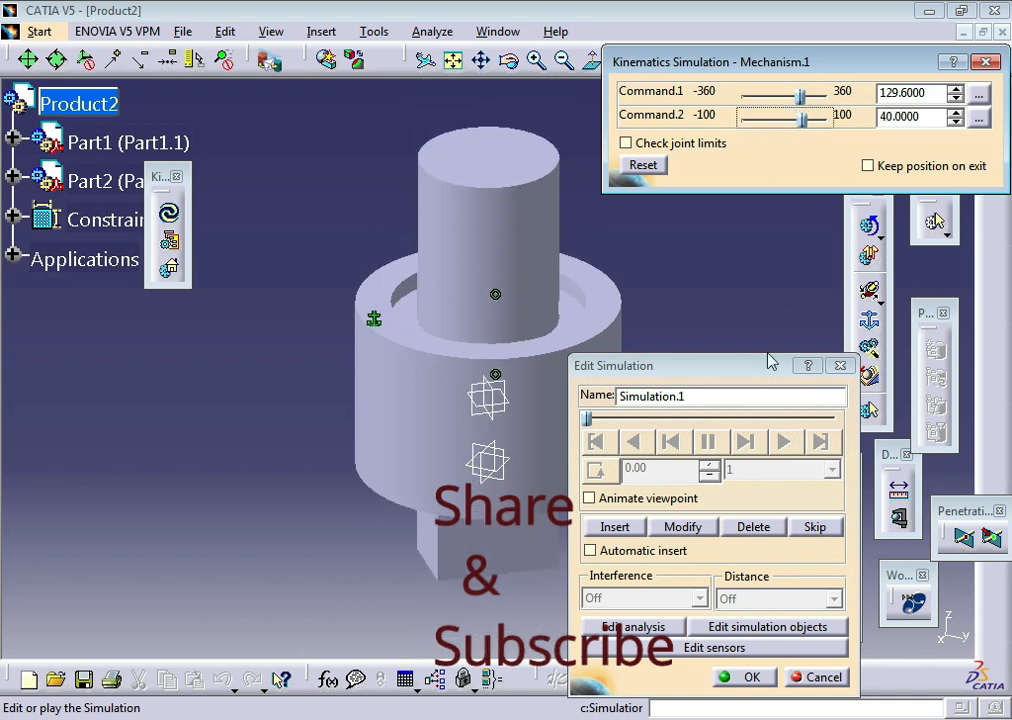
{"action": "left_click", "coordinate": [614, 530]}
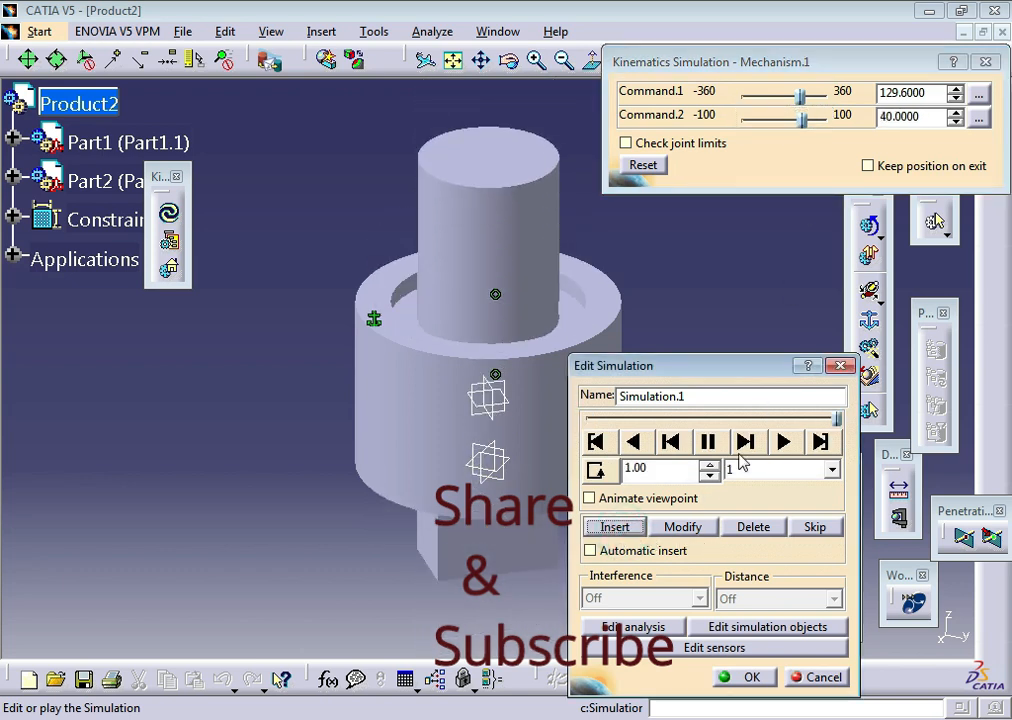
Change the loop mode of Simulation.1 and play the simulation backwards
{"action": "left_click_drag", "start_coordinate": [724, 372], "coordinate": [856, 347]}
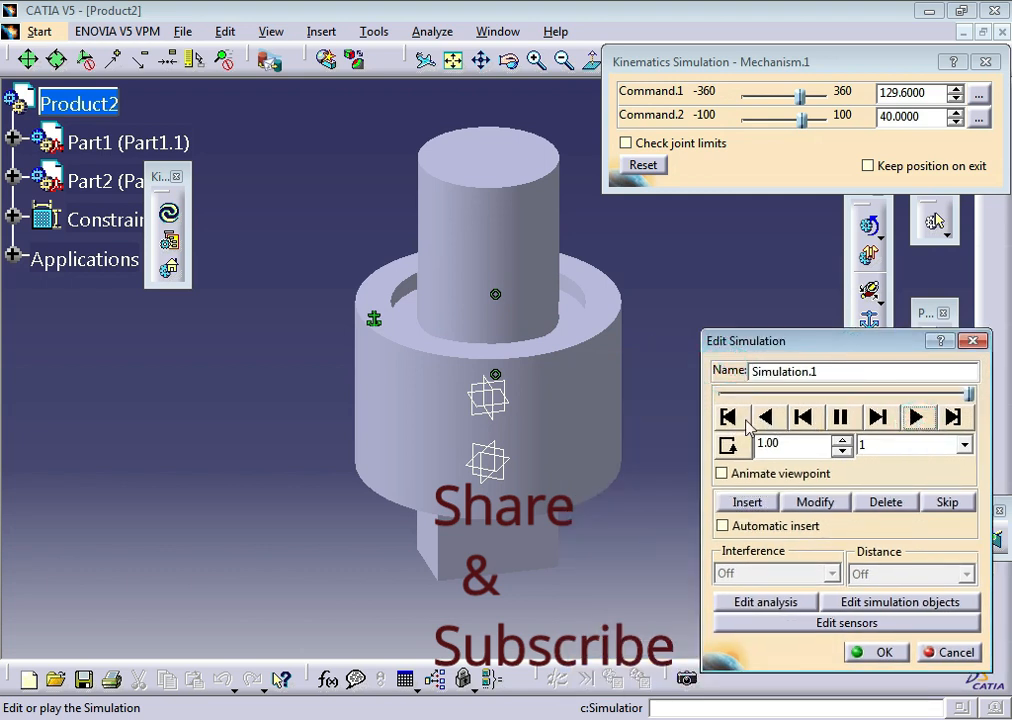
{"action": "left_click", "coordinate": [729, 446]}
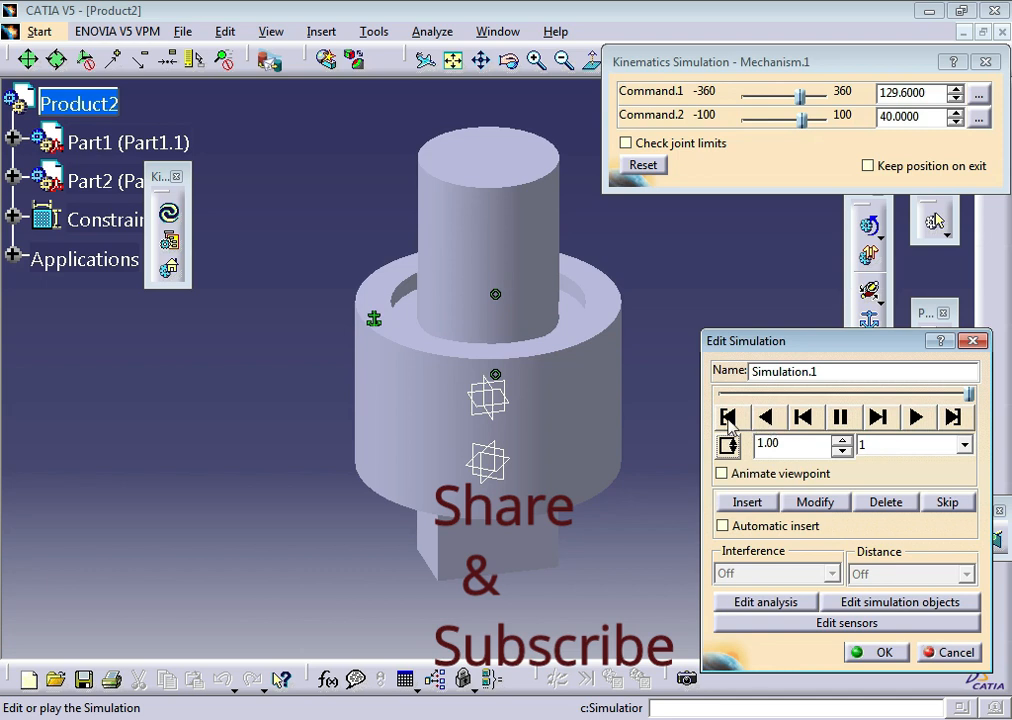
{"action": "left_click", "coordinate": [768, 417]}
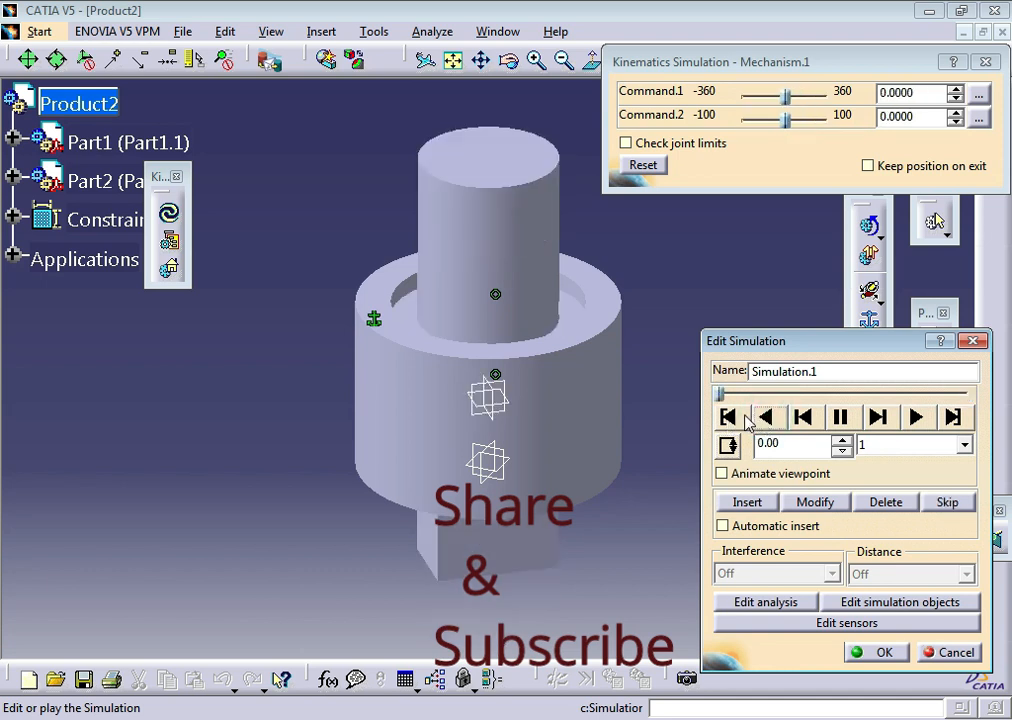